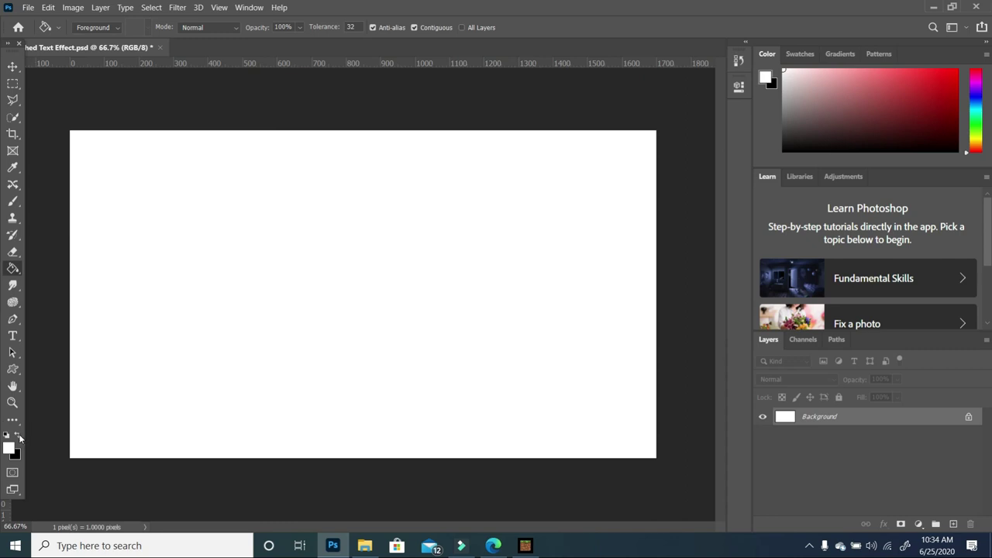
Unlock the background layer, fill it solid black, and set the pasteboard to Light Gray.
{"action": "left_click", "coordinate": [18, 435]}
{"action": "left_click", "coordinate": [968, 417]}
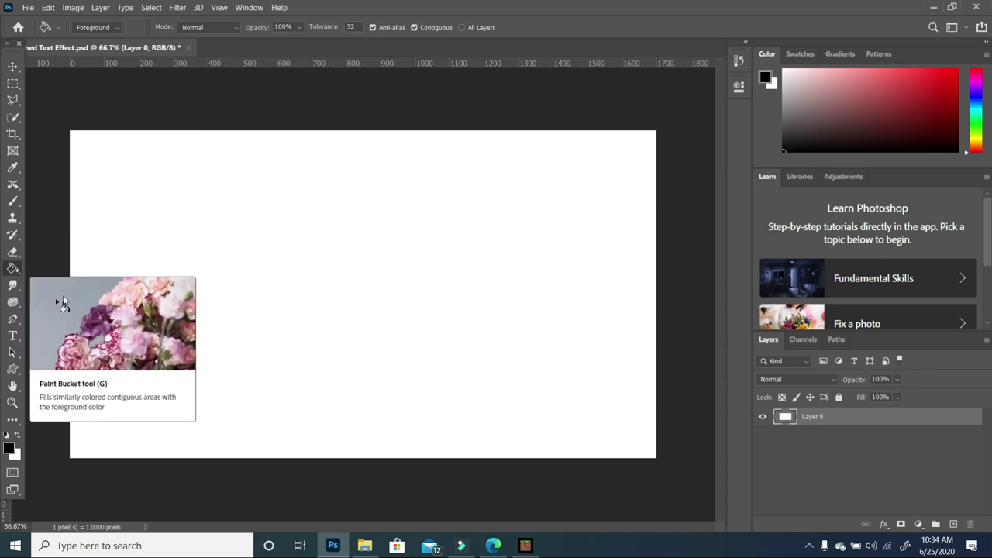
{"action": "left_click", "coordinate": [277, 265]}
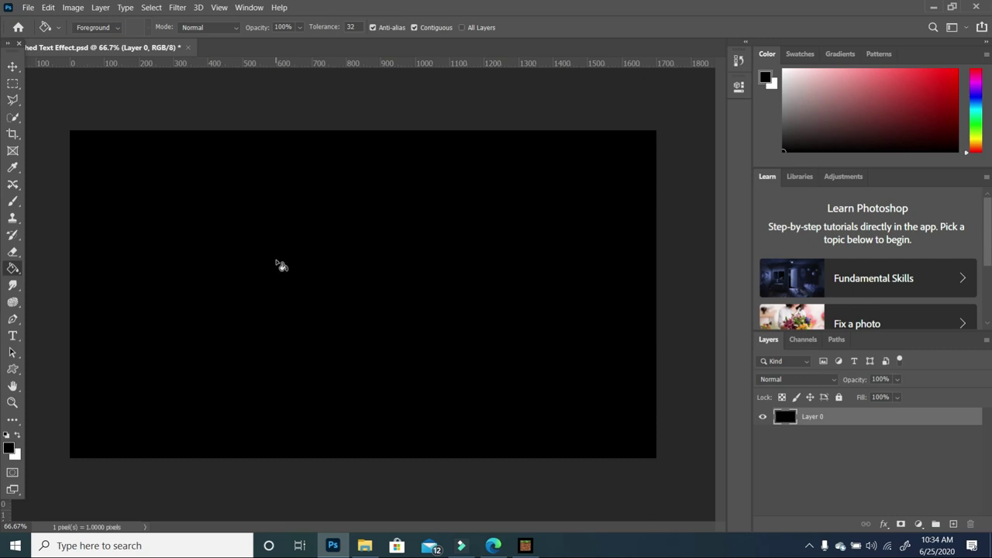
{"action": "right_click", "coordinate": [401, 112]}
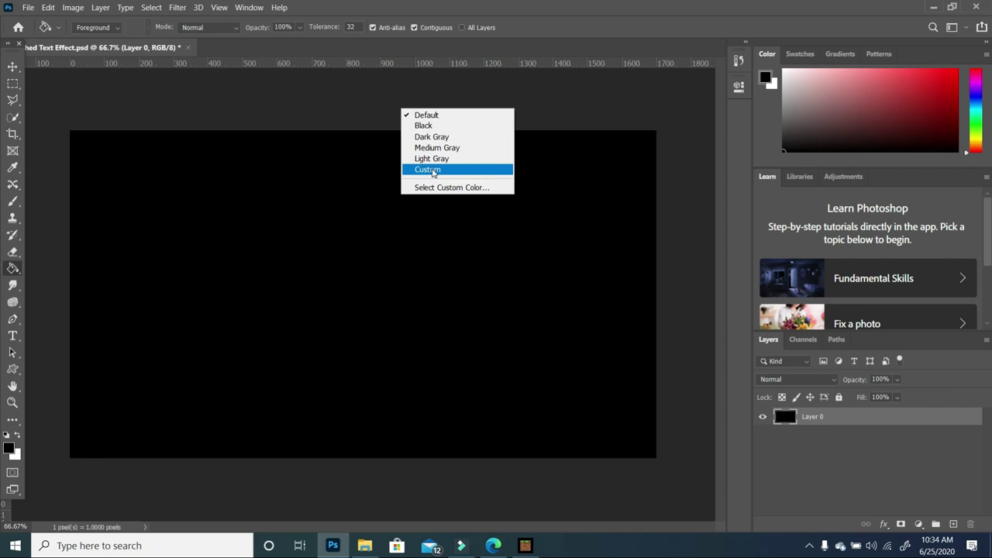
{"action": "left_click", "coordinate": [431, 158]}
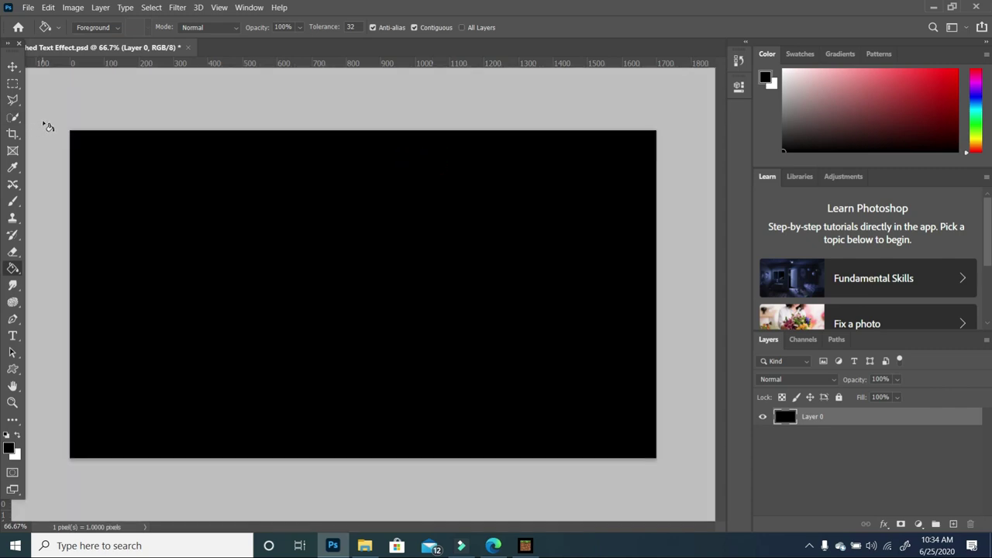
Type white 72 pt 'SMASHED!' on the canvas, enlarge it to about 191 pt, and select it.
{"action": "left_click", "coordinate": [18, 436]}
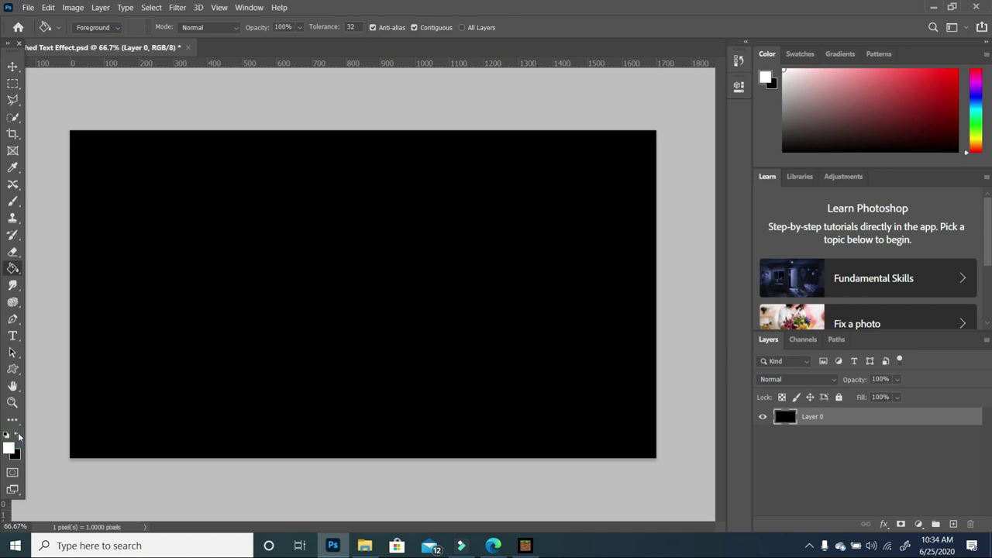
{"action": "left_click", "coordinate": [13, 337]}
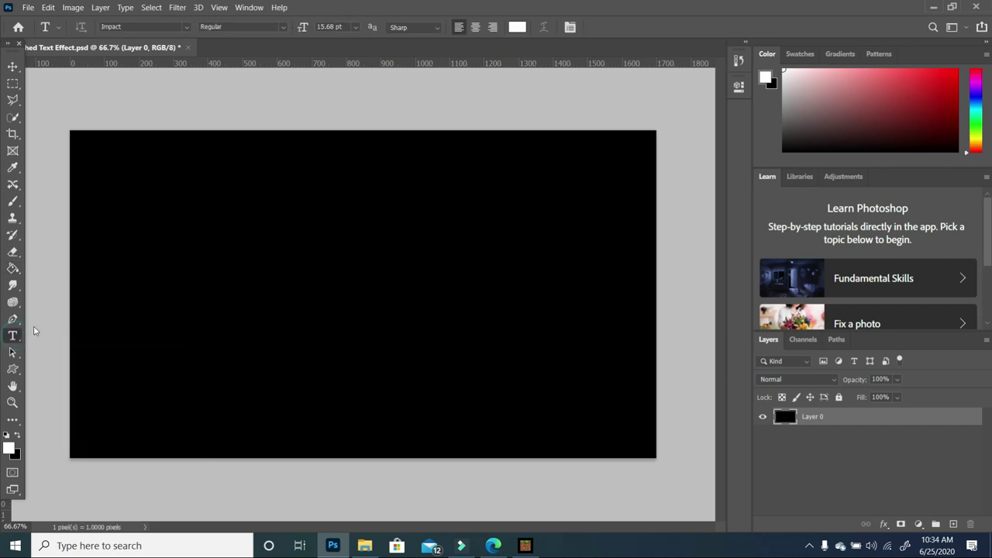
{"action": "left_click", "coordinate": [155, 301]}
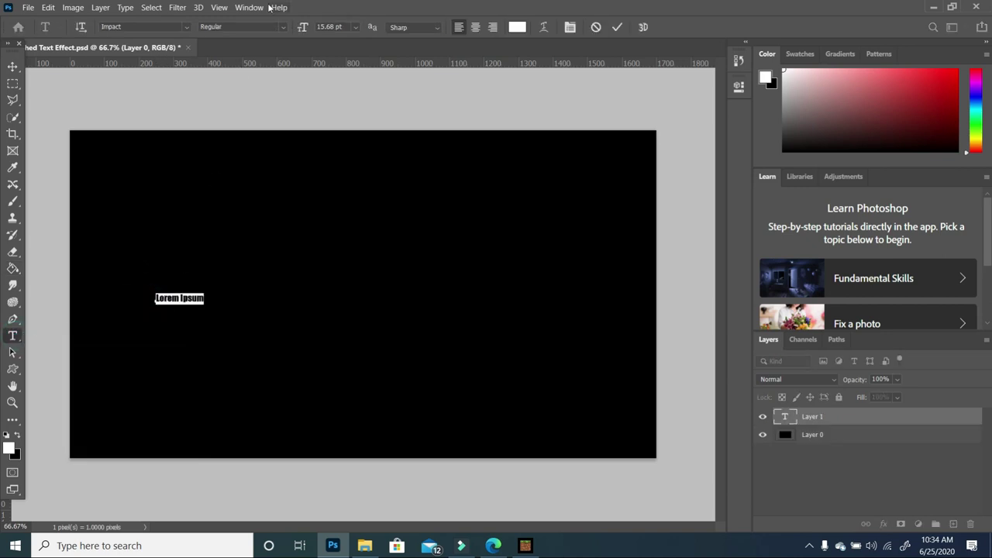
{"action": "left_click", "coordinate": [354, 27]}
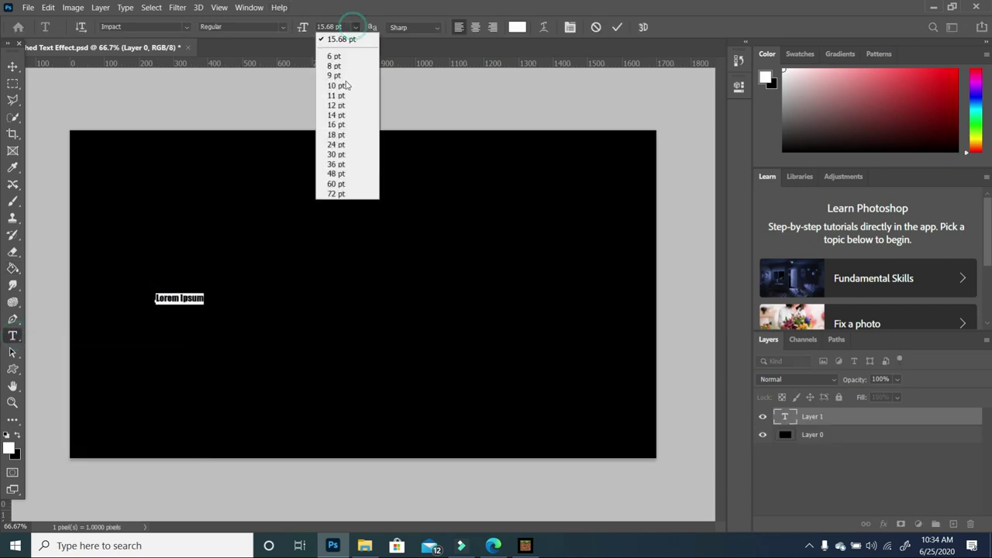
{"action": "left_click", "coordinate": [347, 197]}
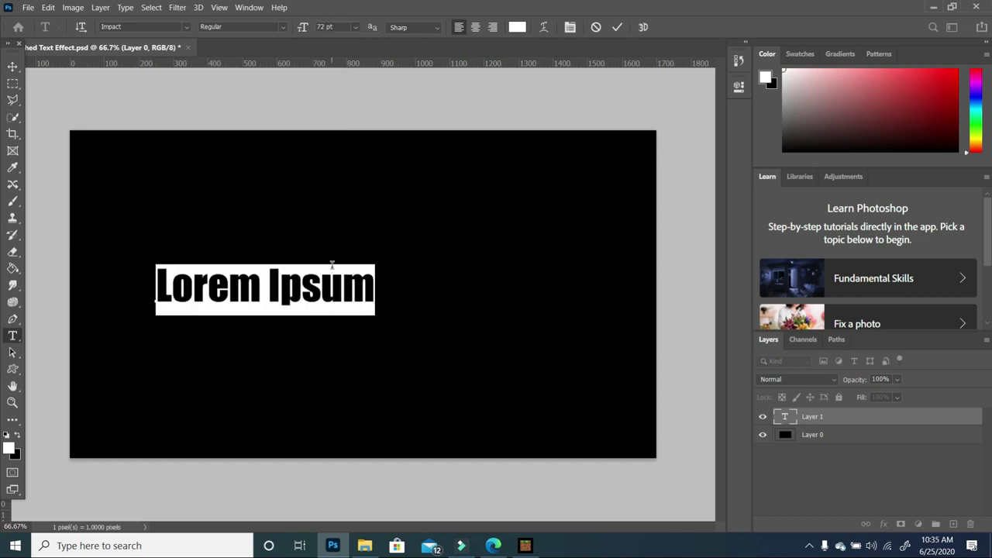
{"action": "type", "text": "SMAS"}
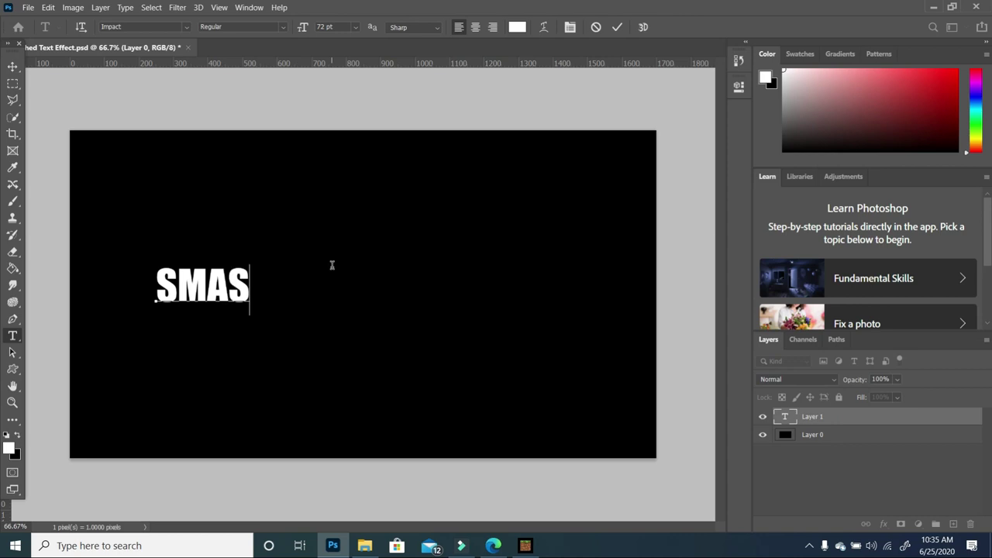
{"action": "type", "text": "HED!"}
{"action": "key", "text": "BackSpace"}
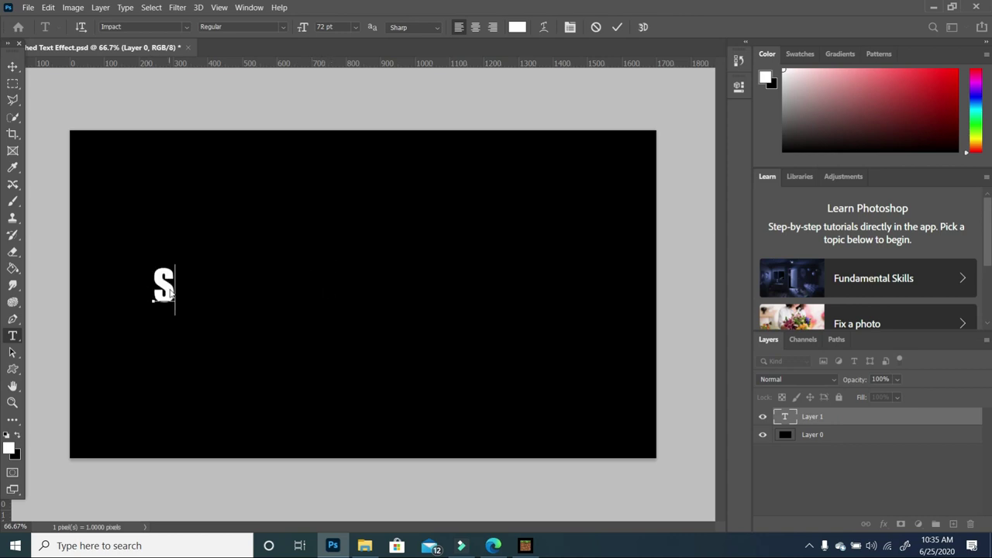
{"action": "type", "text": "!"}
{"action": "left_click_drag", "start_coordinate": [325, 265], "coordinate": [589, 184]}
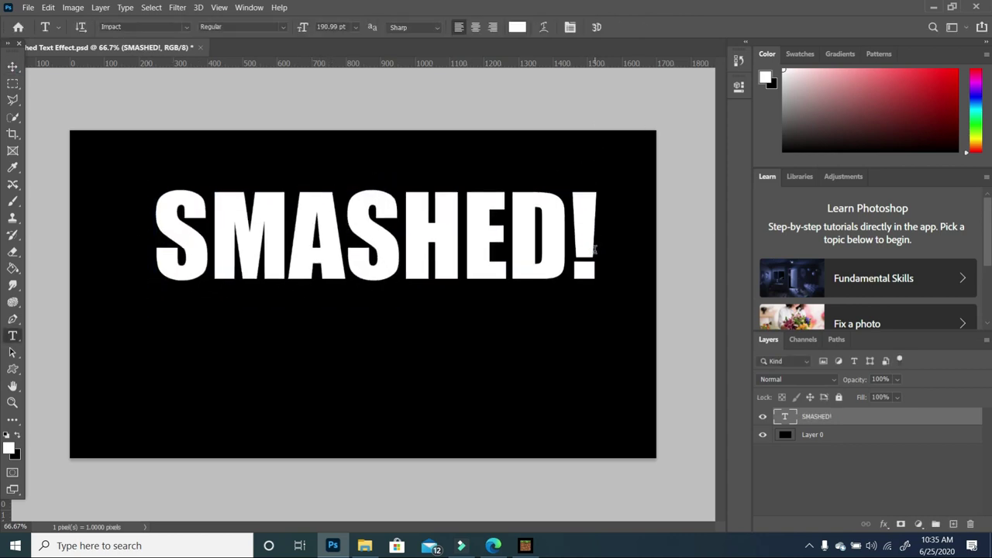
{"action": "left_click_drag", "start_coordinate": [595, 248], "coordinate": [86, 243]}
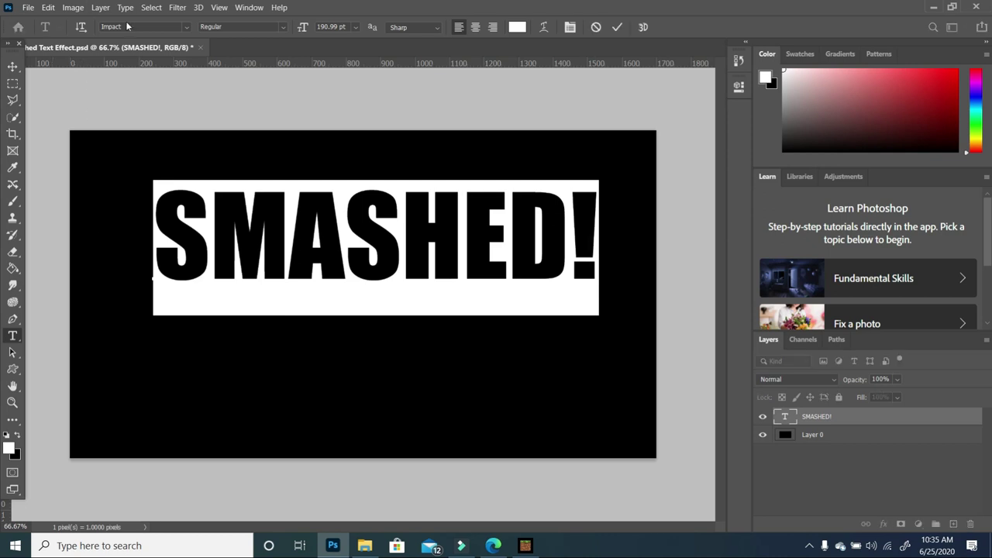
Set the SMASHED! text to Bebas Neue Bold with 97% horizontal scale.
{"action": "left_click", "coordinate": [187, 27]}
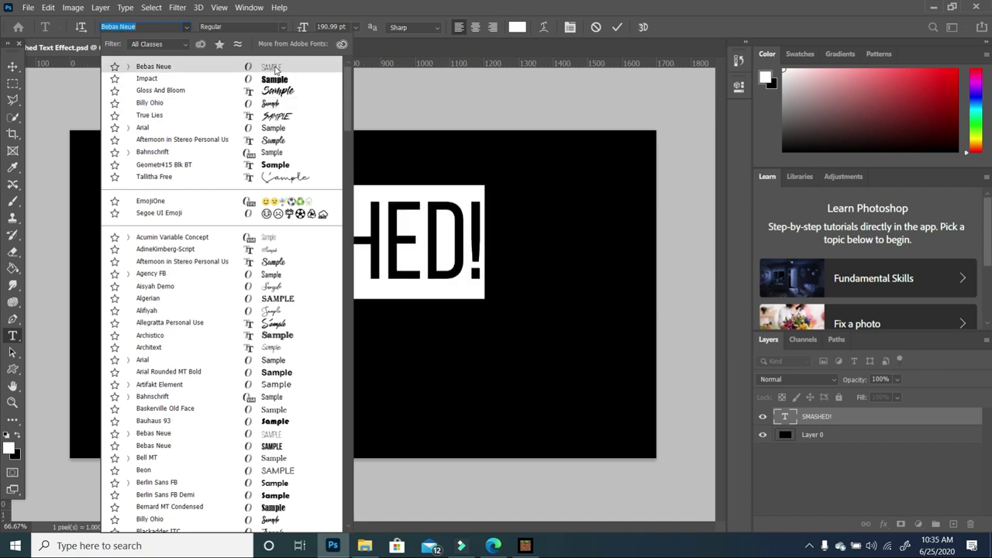
{"action": "left_click", "coordinate": [275, 70]}
{"action": "left_click", "coordinate": [286, 26]}
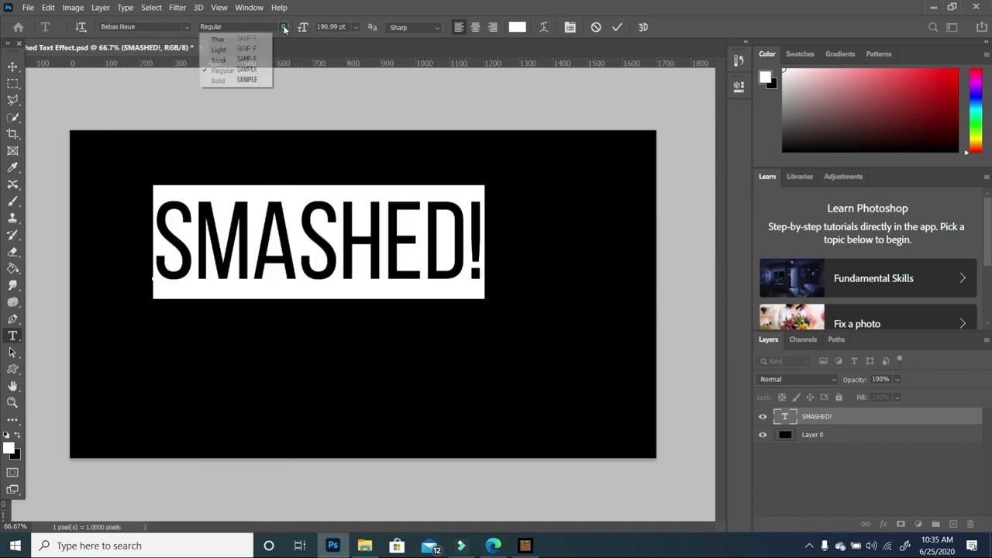
{"action": "left_click", "coordinate": [249, 82]}
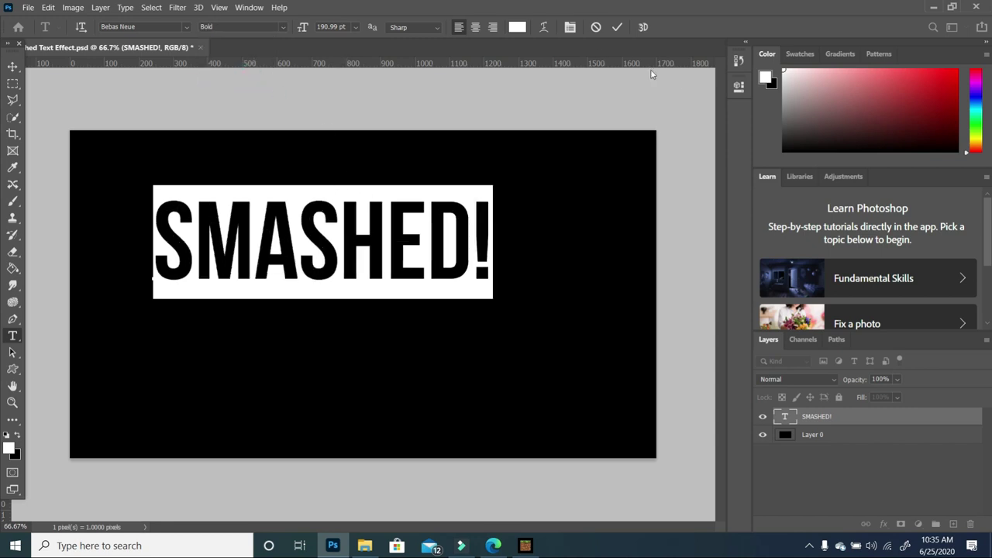
{"action": "left_click", "coordinate": [739, 86]}
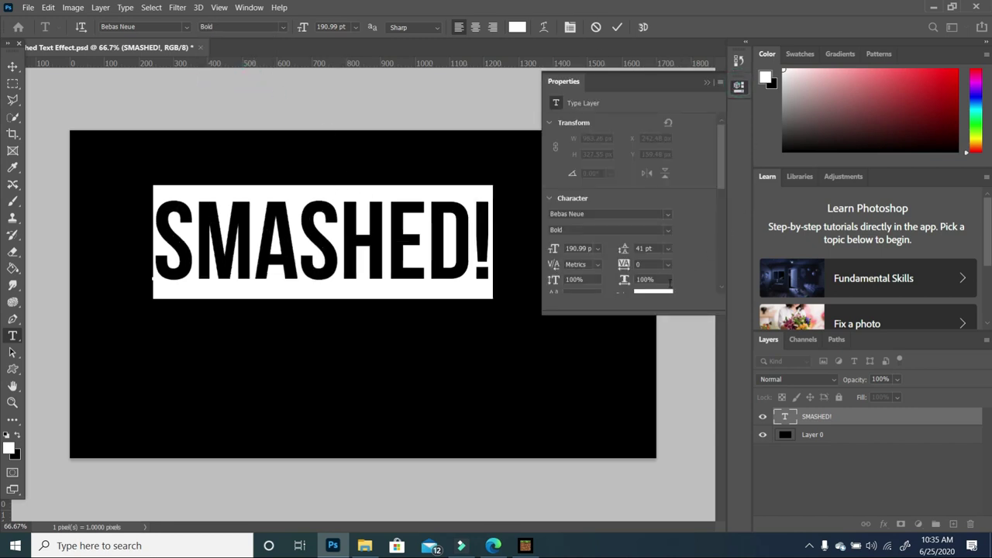
{"action": "scroll", "coordinate": [650, 237], "scroll_direction": "down", "scroll_amount": 1}
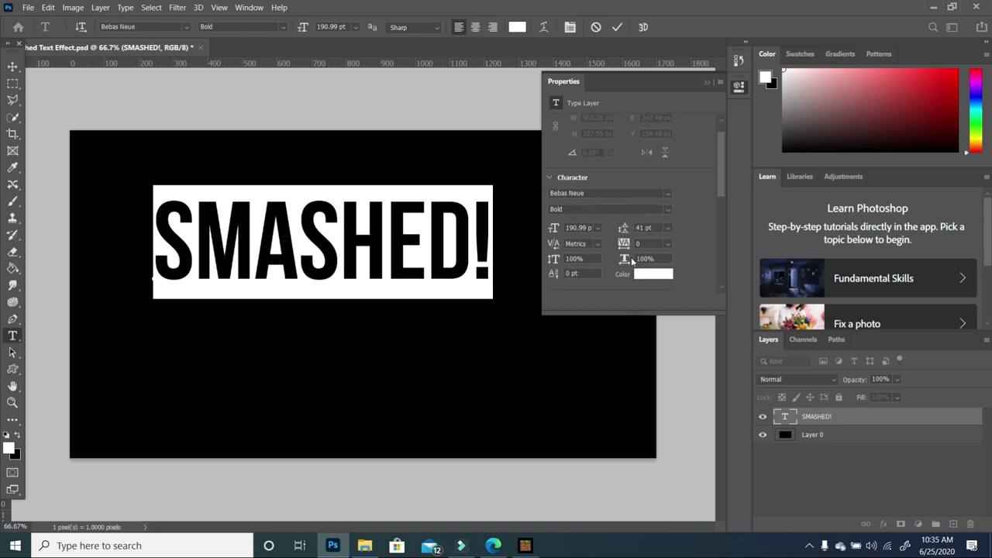
{"action": "left_click_drag", "start_coordinate": [624, 261], "coordinate": [613, 263]}
Commit the text, then enlarge SMASHED! and shift it to sit roughly centered on the canvas.
{"action": "left_click", "coordinate": [708, 82]}
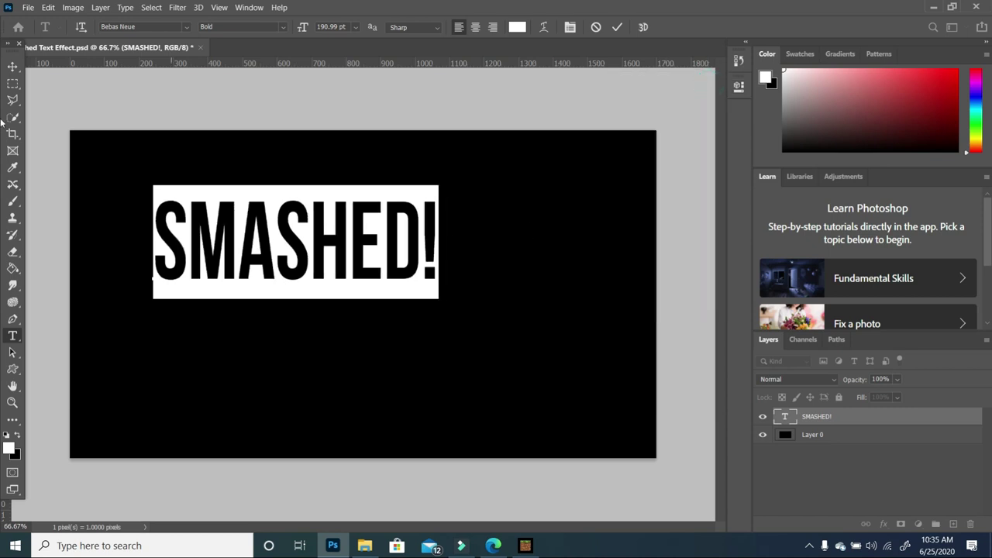
{"action": "left_click", "coordinate": [13, 66]}
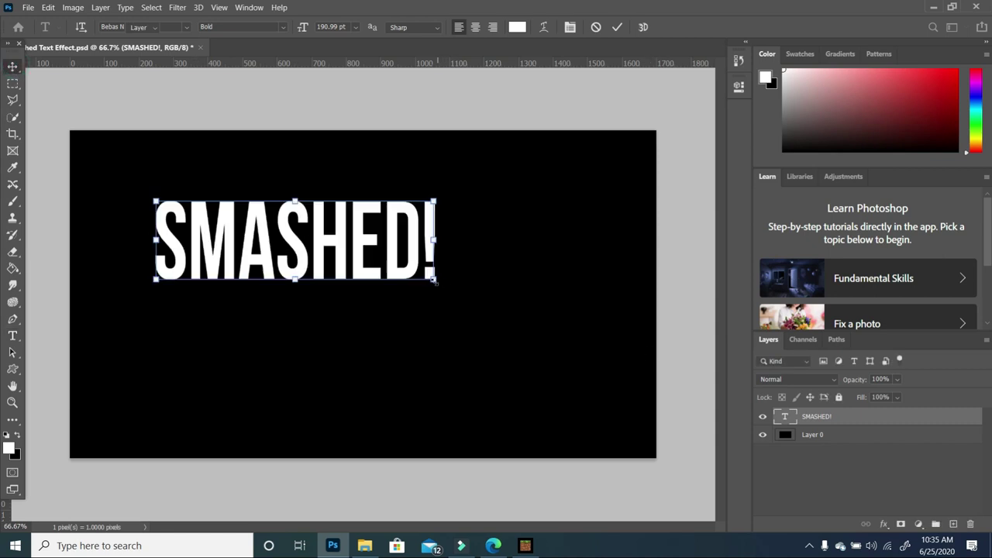
{"action": "left_click_drag", "start_coordinate": [434, 277], "coordinate": [594, 410]}
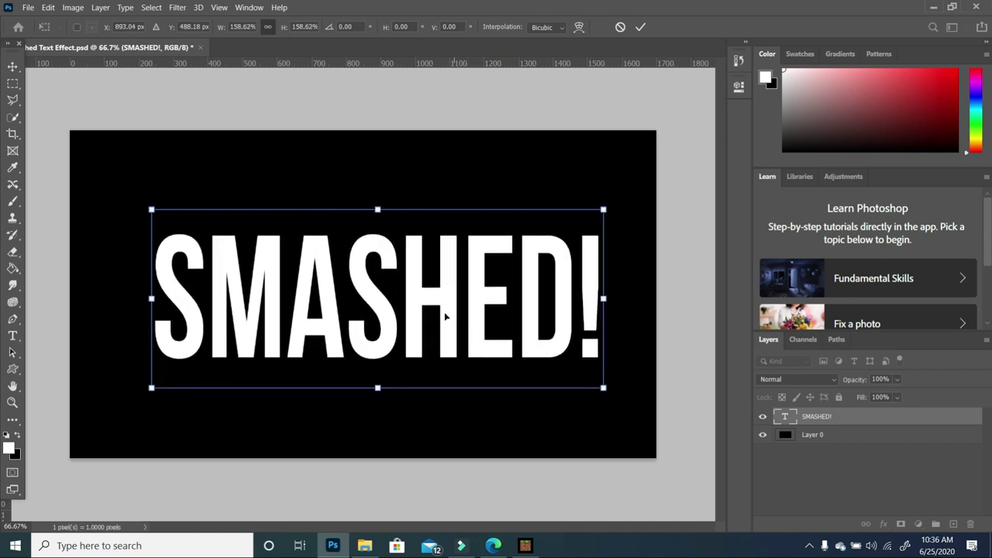
{"action": "left_click_drag", "start_coordinate": [445, 317], "coordinate": [418, 300]}
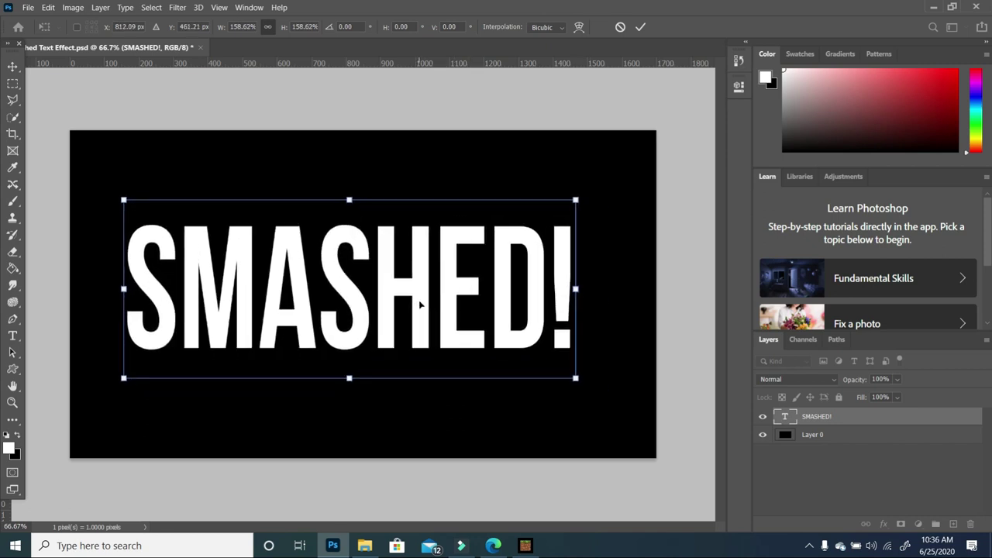
{"action": "key", "text": "Return"}
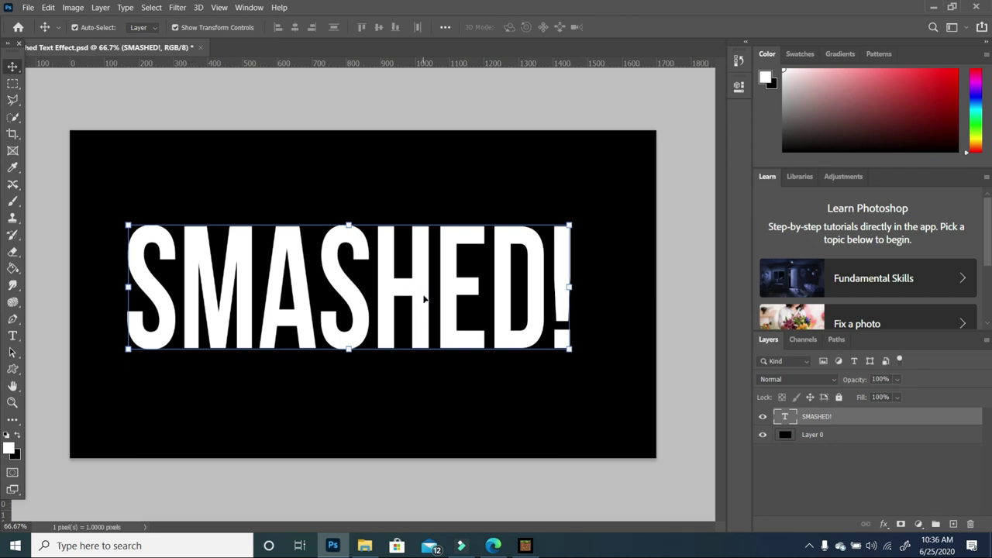
{"action": "key", "text": "ctrl+t"}
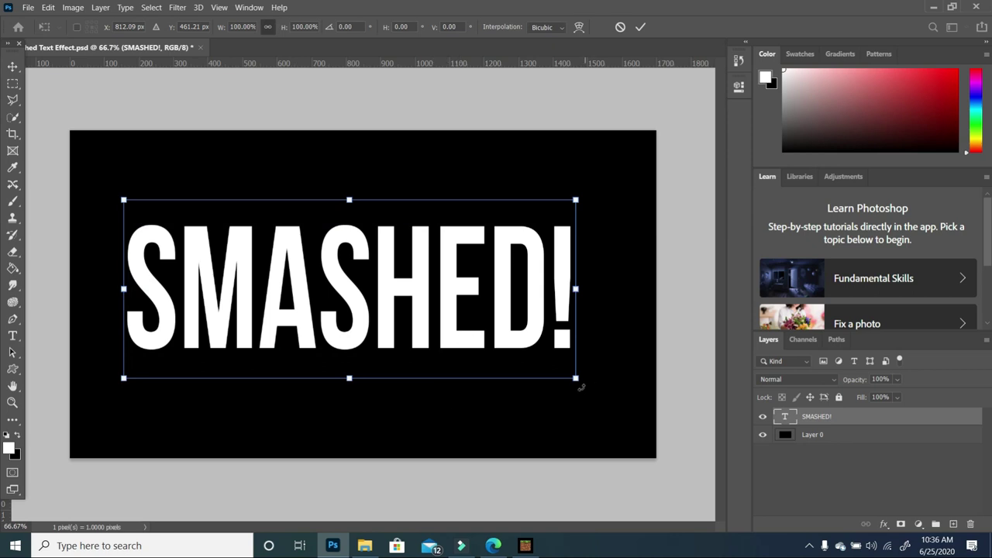
{"action": "double_click", "coordinate": [257, 234]}
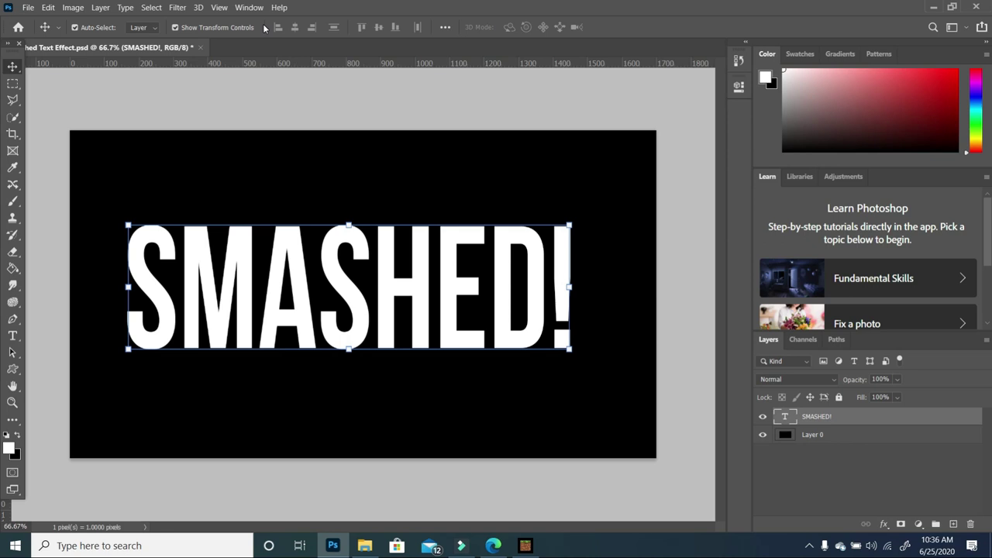
Switch the selection between the black background and SMASHED! text layers, ending on the background.
{"action": "left_click", "coordinate": [121, 154]}
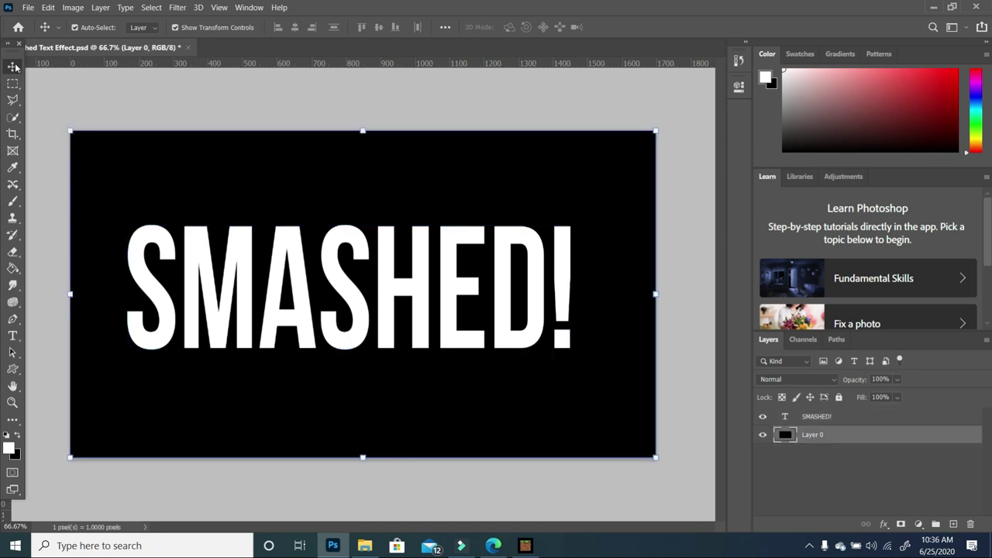
{"action": "left_click", "coordinate": [333, 282]}
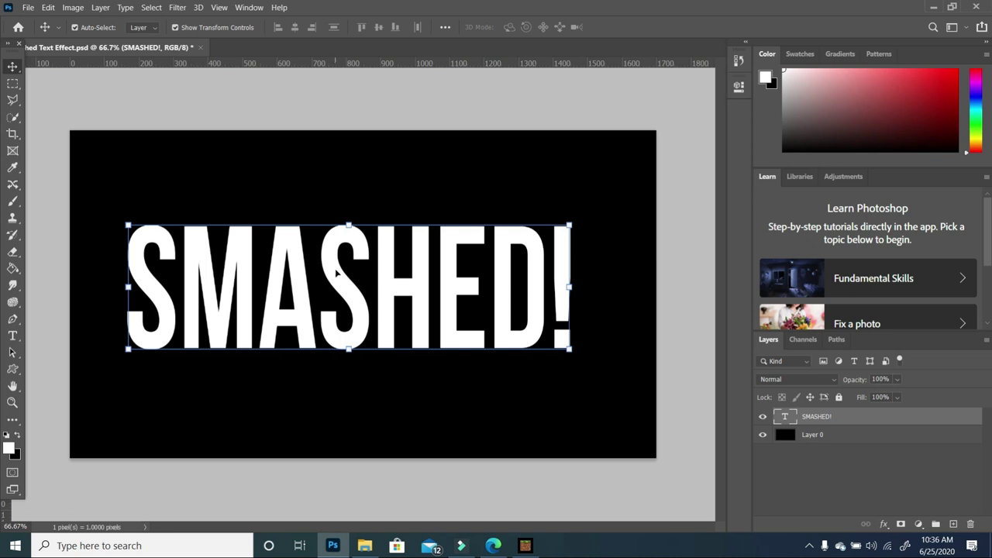
{"action": "left_click", "coordinate": [365, 183]}
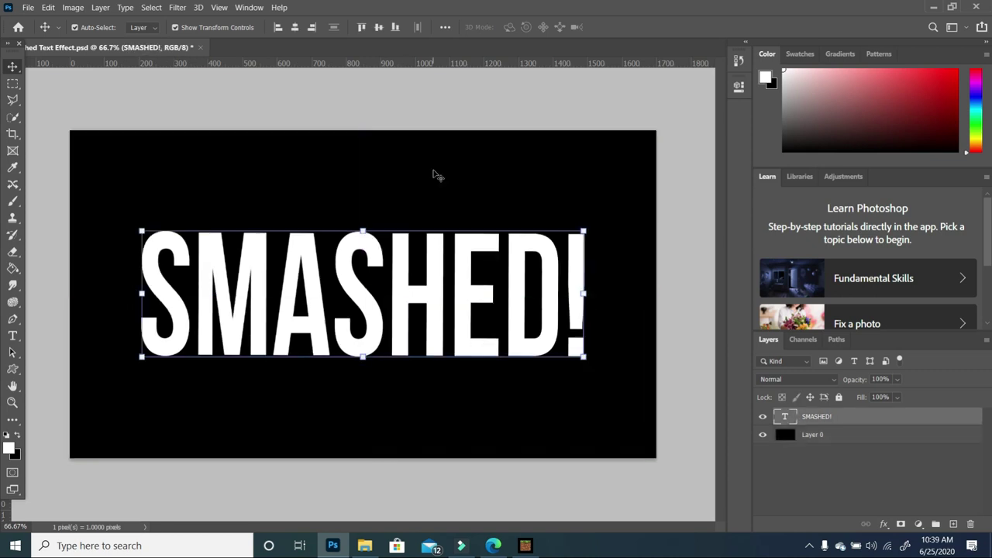
With the background layer selected, set the Align To option to Canvas.
{"action": "left_click", "coordinate": [433, 171]}
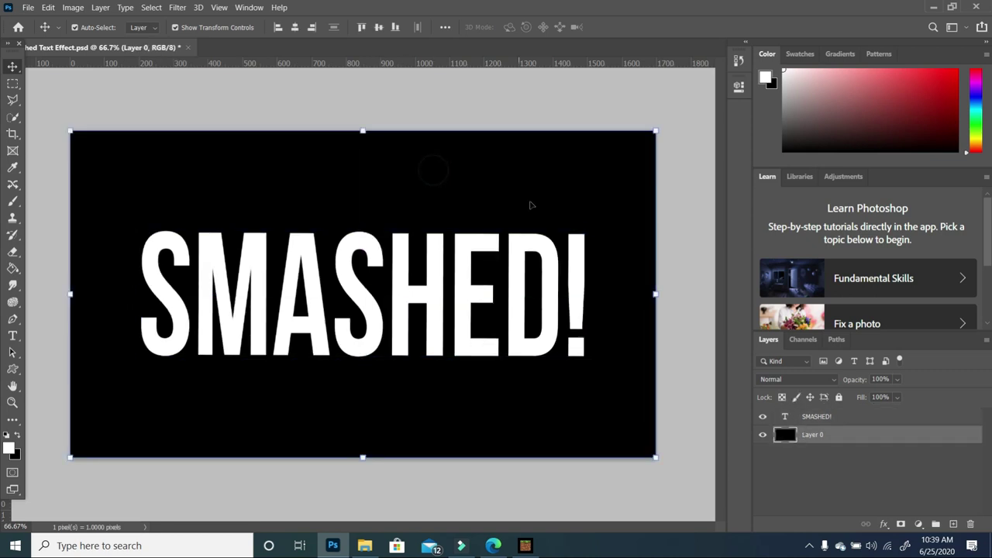
{"action": "left_click", "coordinate": [446, 28]}
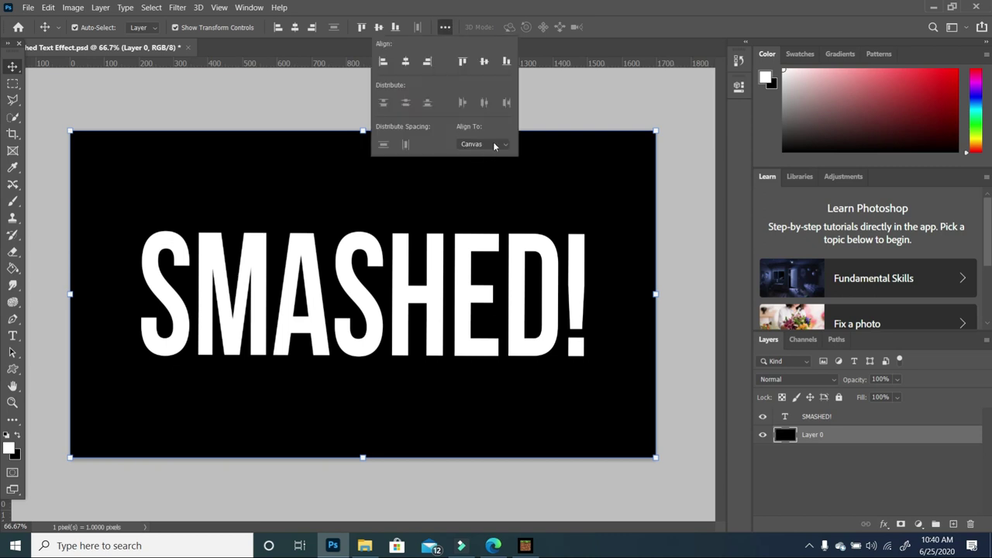
{"action": "left_click", "coordinate": [500, 145]}
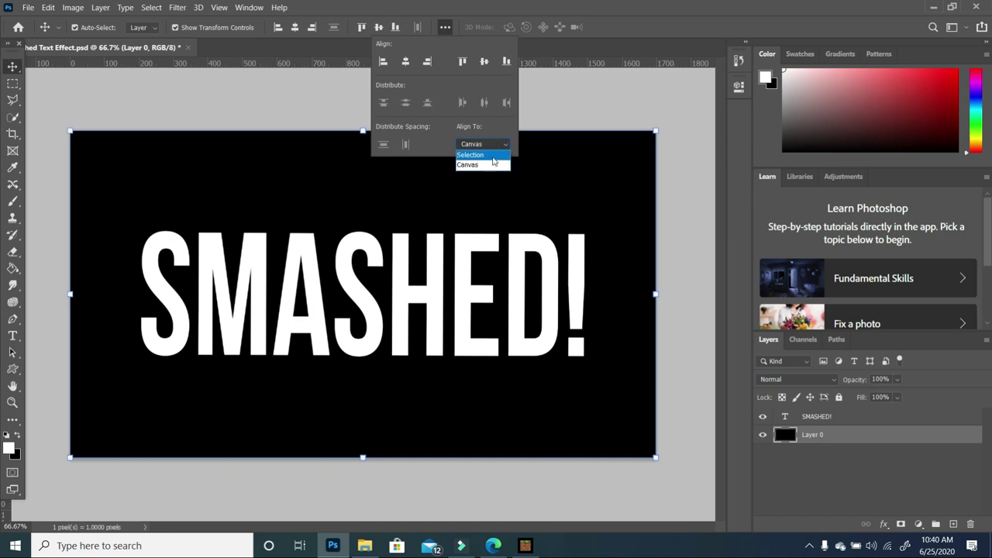
{"action": "left_click", "coordinate": [482, 165]}
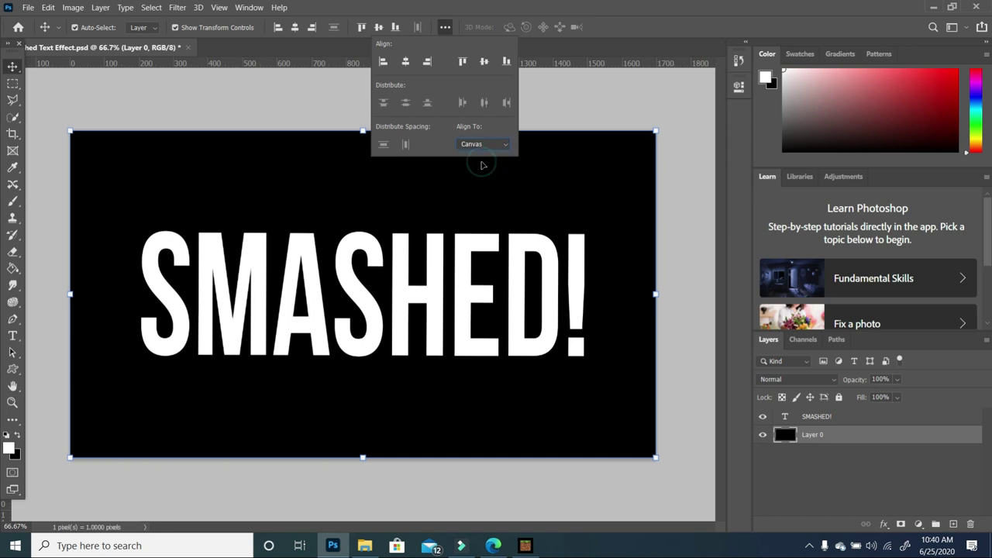
{"action": "left_click", "coordinate": [531, 117]}
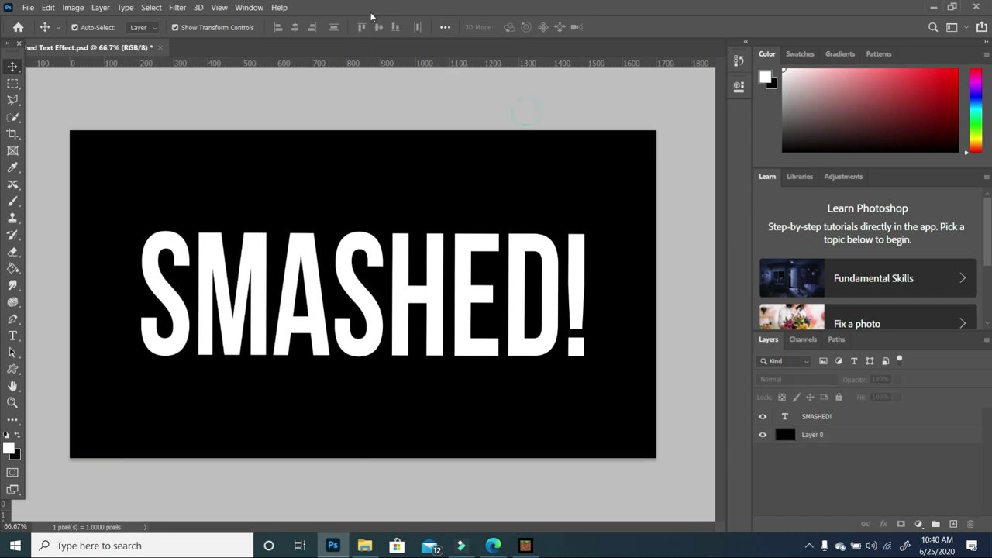
{"action": "left_click", "coordinate": [445, 27]}
{"action": "left_click", "coordinate": [350, 118]}
Centre the SMASHED! text layer vertically and horizontally on the canvas.
{"action": "left_click", "coordinate": [300, 230]}
{"action": "left_click", "coordinate": [304, 256]}
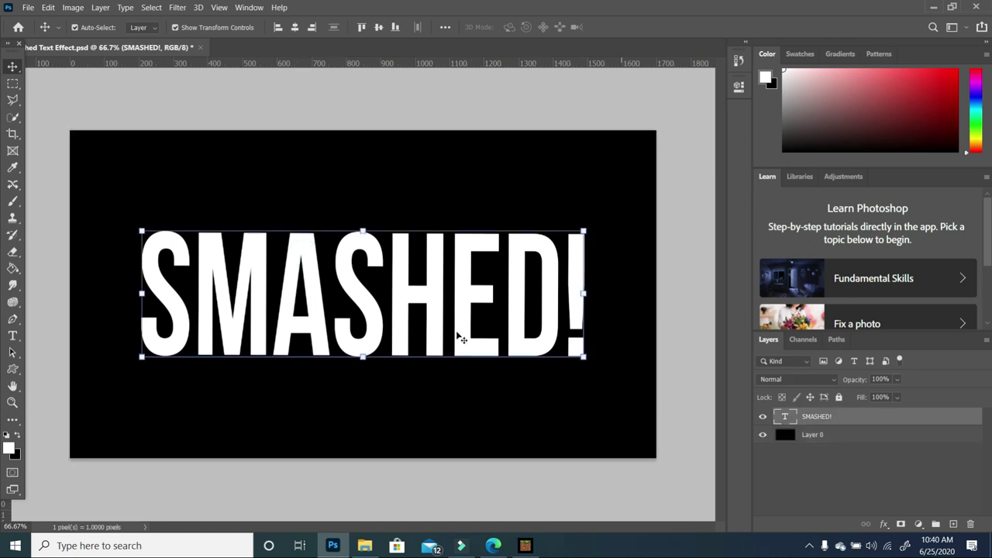
{"action": "left_click_drag", "start_coordinate": [354, 262], "coordinate": [298, 190]}
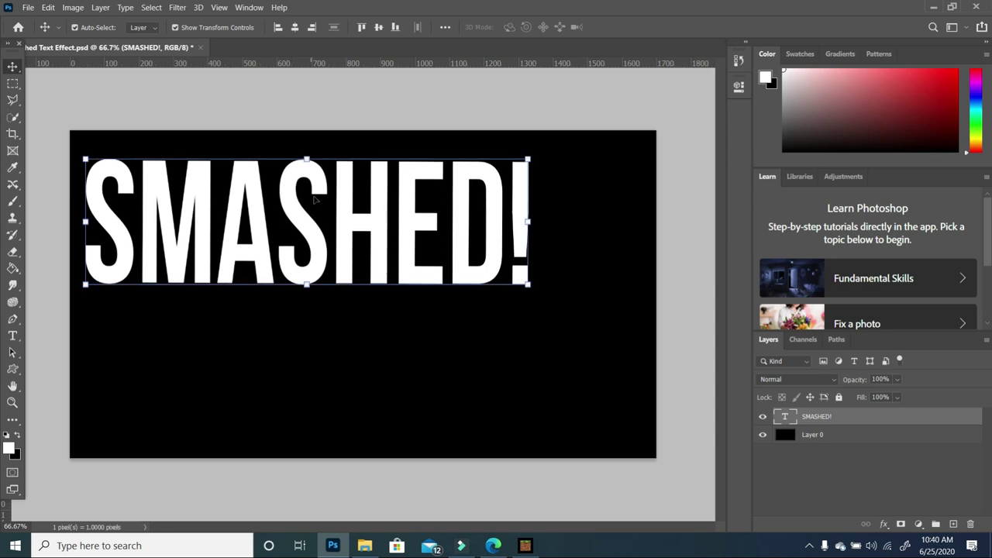
{"action": "left_click", "coordinate": [379, 28]}
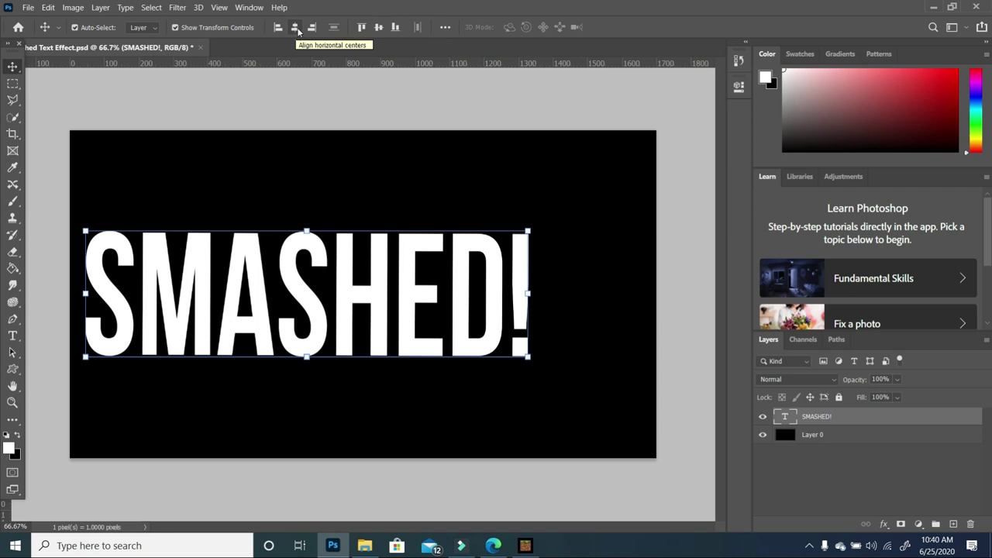
{"action": "left_click", "coordinate": [298, 31]}
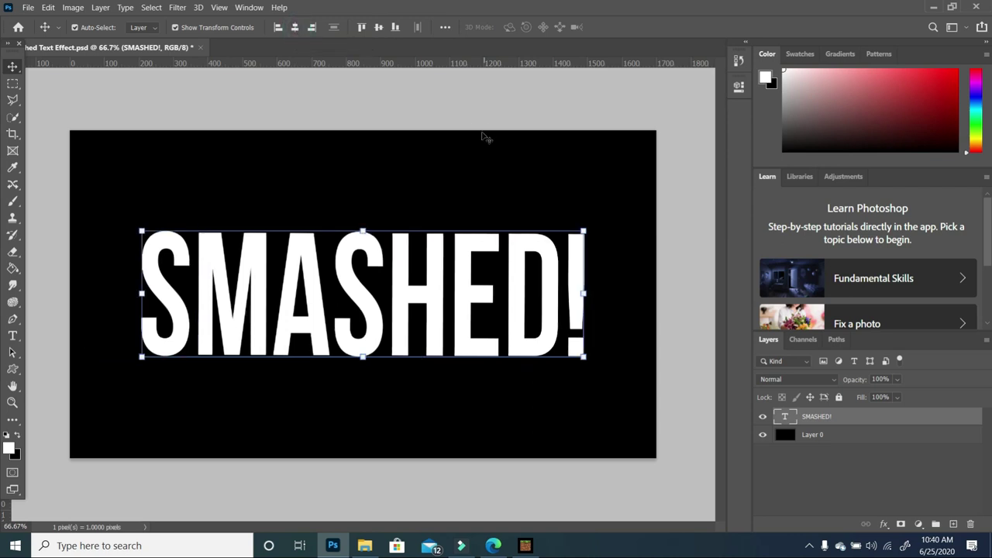
Drag the rusty OIP texture from File Explorer into the document above the background.
{"action": "left_click", "coordinate": [476, 180]}
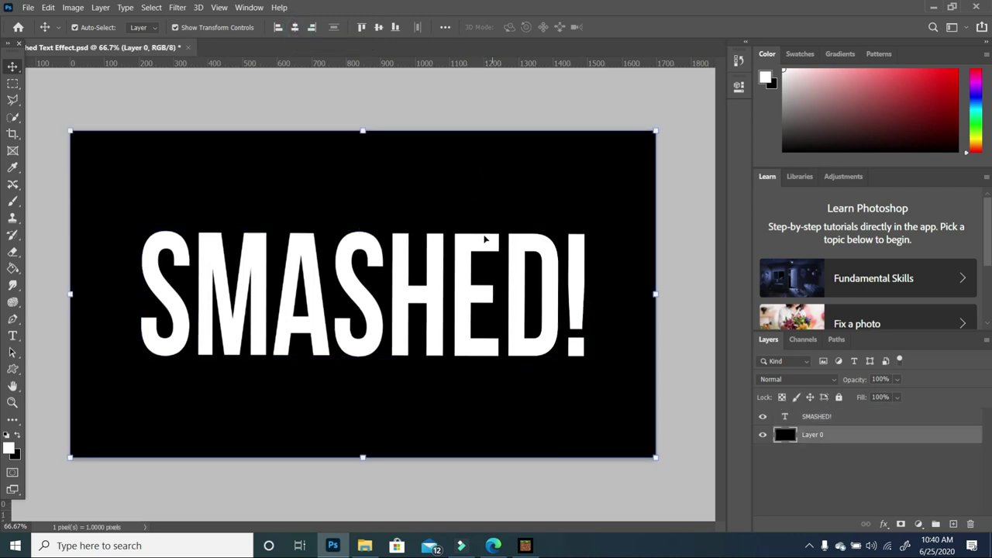
{"action": "left_click", "coordinate": [366, 545]}
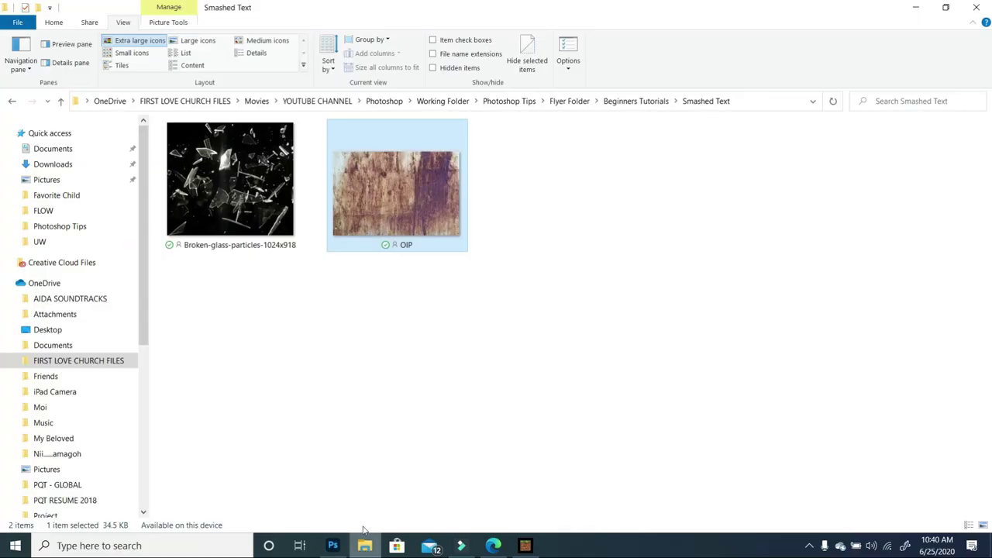
{"action": "left_click", "coordinate": [399, 223]}
{"action": "left_click_drag", "start_coordinate": [403, 240], "coordinate": [372, 325]}
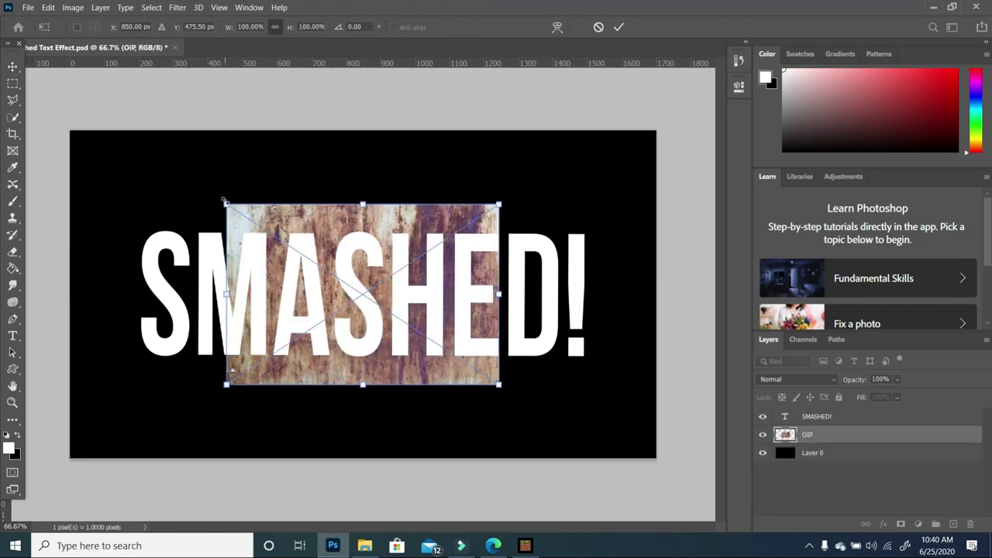
Scale the OIP rust texture to about 133% so it covers the whole word.
{"action": "left_click_drag", "start_coordinate": [226, 205], "coordinate": [123, 134]}
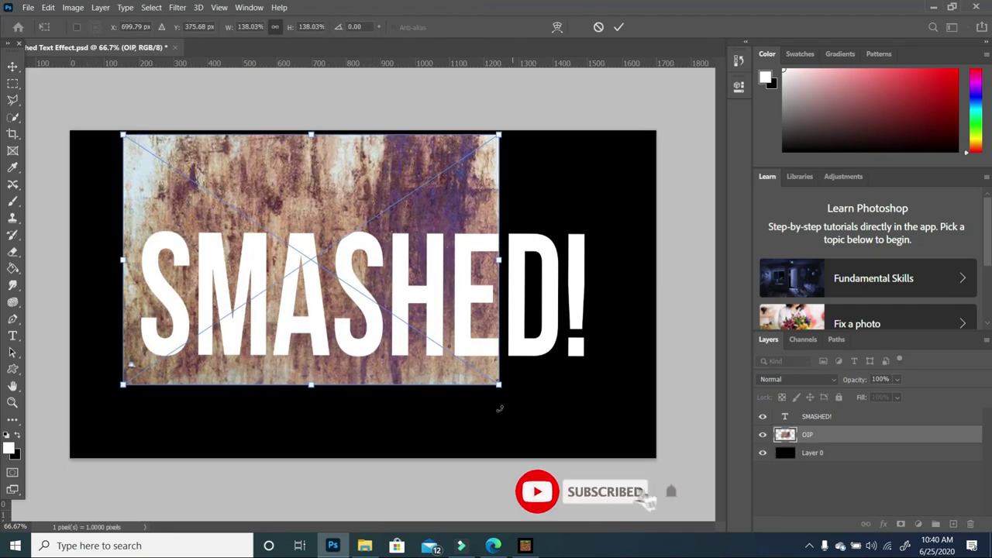
{"action": "left_click_drag", "start_coordinate": [497, 384], "coordinate": [387, 397]}
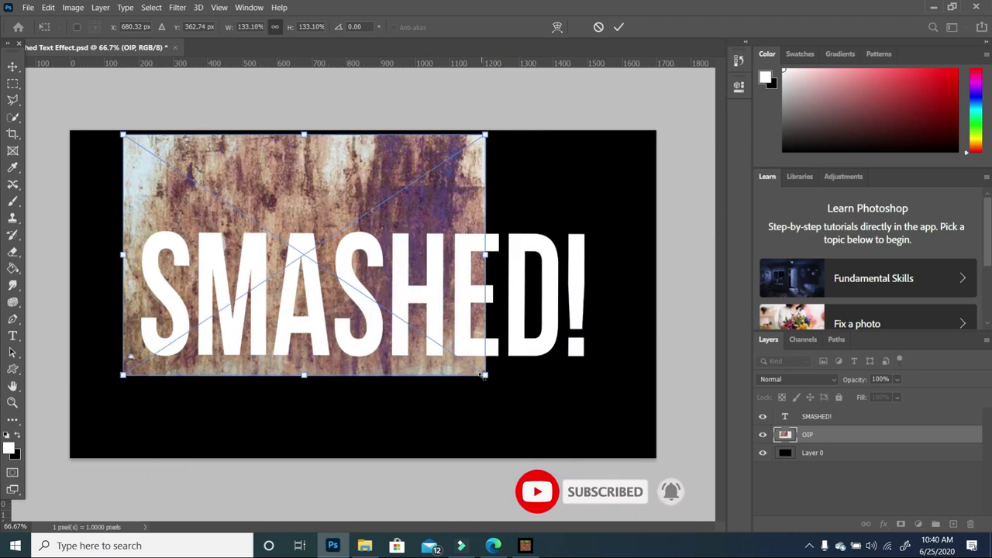
{"action": "left_click_drag", "start_coordinate": [482, 375], "coordinate": [583, 496]}
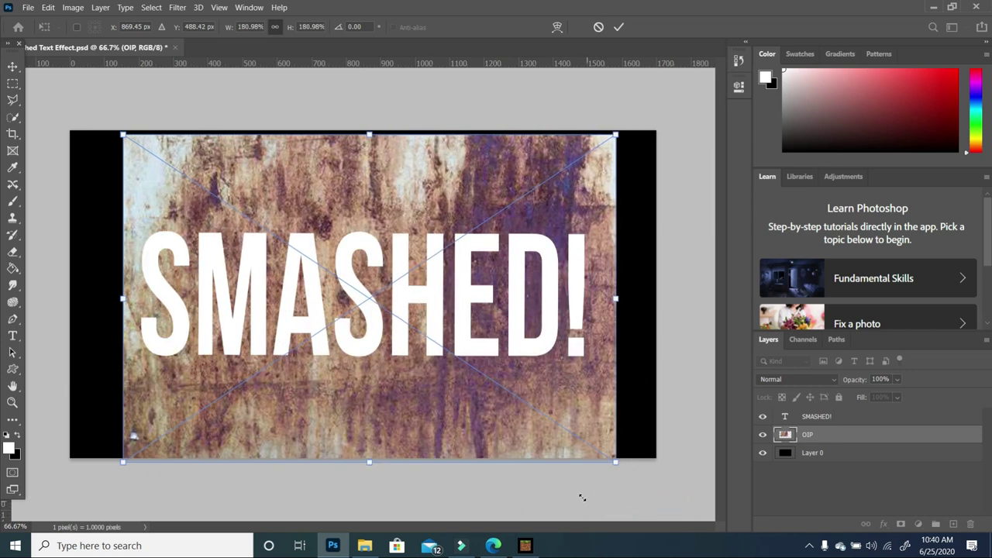
{"action": "double_click", "coordinate": [455, 426]}
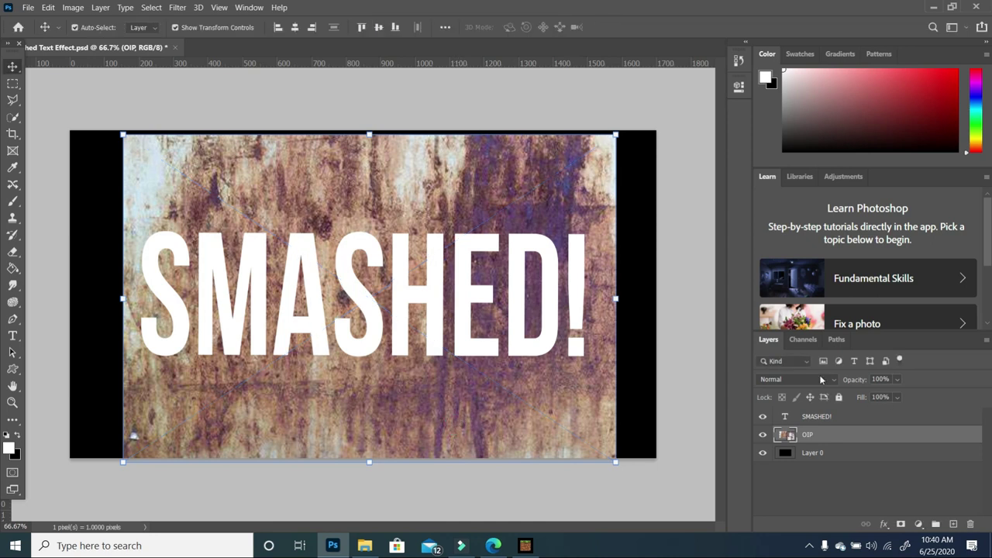
Move the OIP layer above SMASHED! and clip it to the letters.
{"action": "left_click_drag", "start_coordinate": [839, 436], "coordinate": [842, 416]}
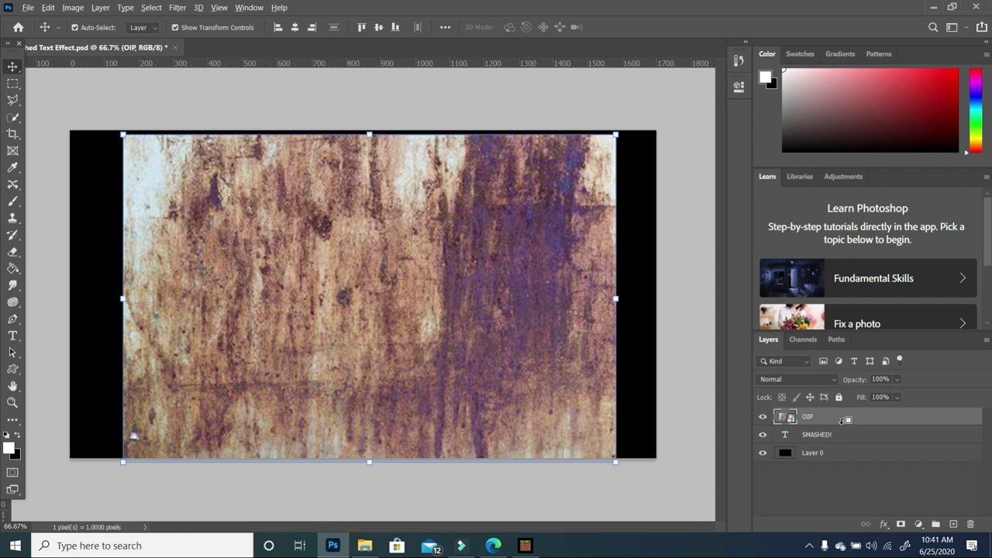
{"action": "left_click", "coordinate": [843, 424], "text": "alt"}
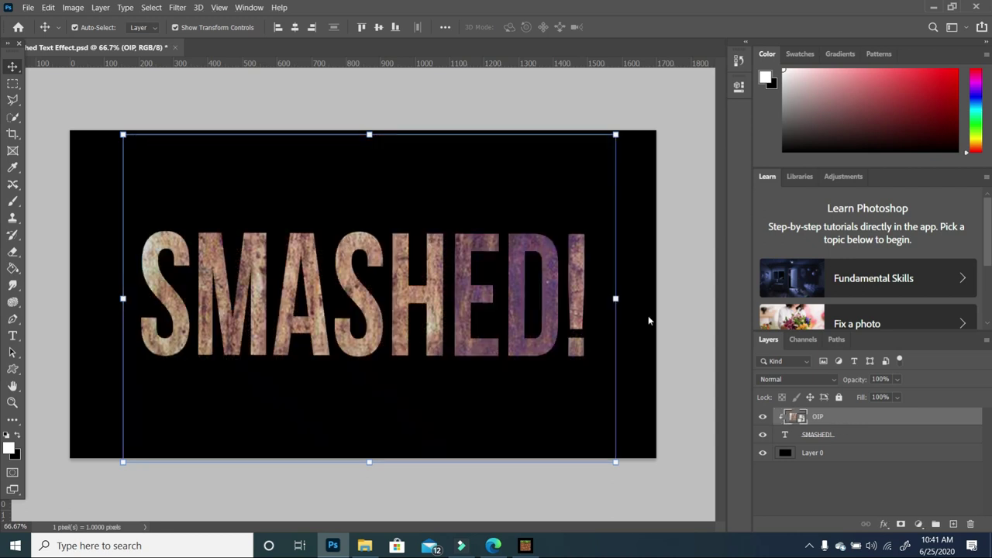
{"action": "left_click", "coordinate": [485, 110]}
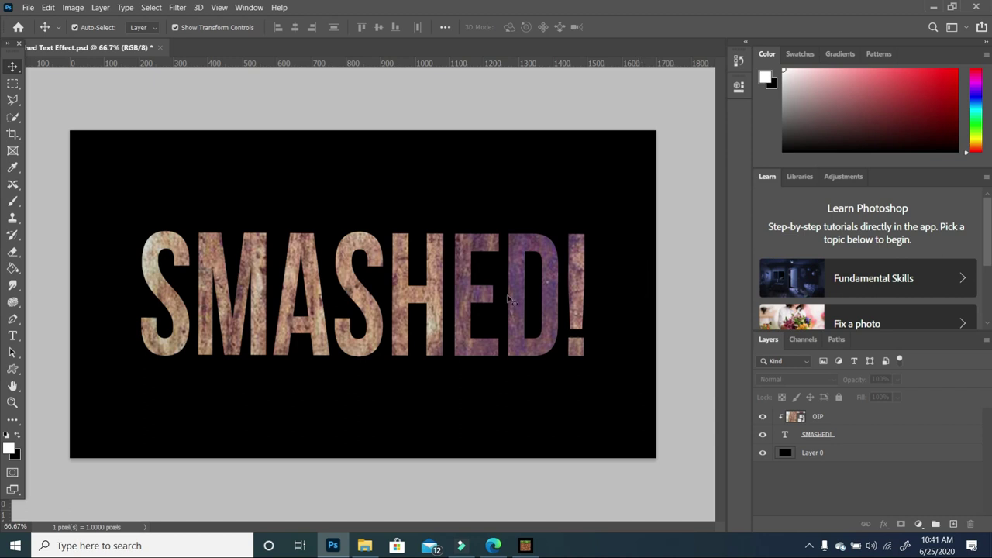
Apply Hue/Saturation to the OIP texture with Hue +1, Saturation -26, Lightness -18.
{"action": "left_click", "coordinate": [828, 416]}
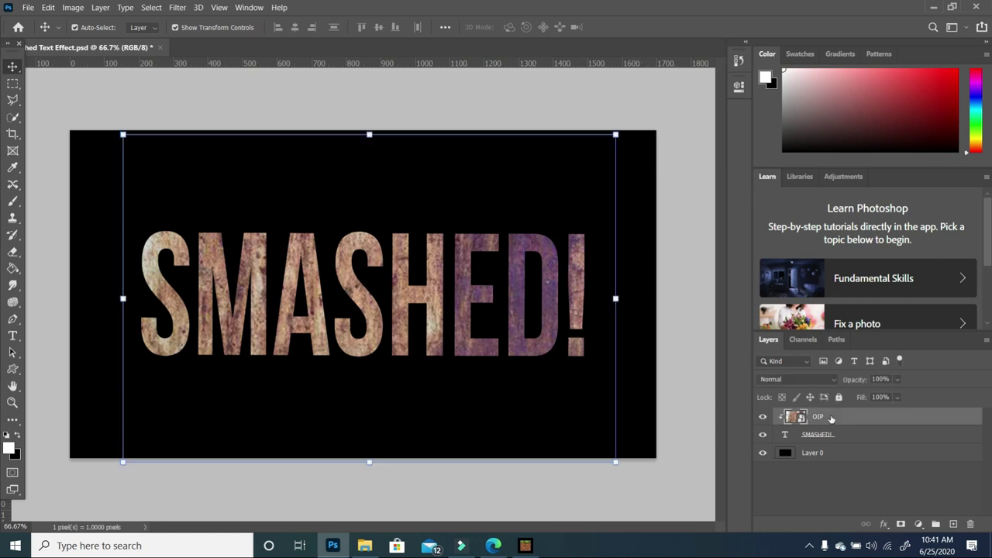
{"action": "left_click", "coordinate": [74, 9]}
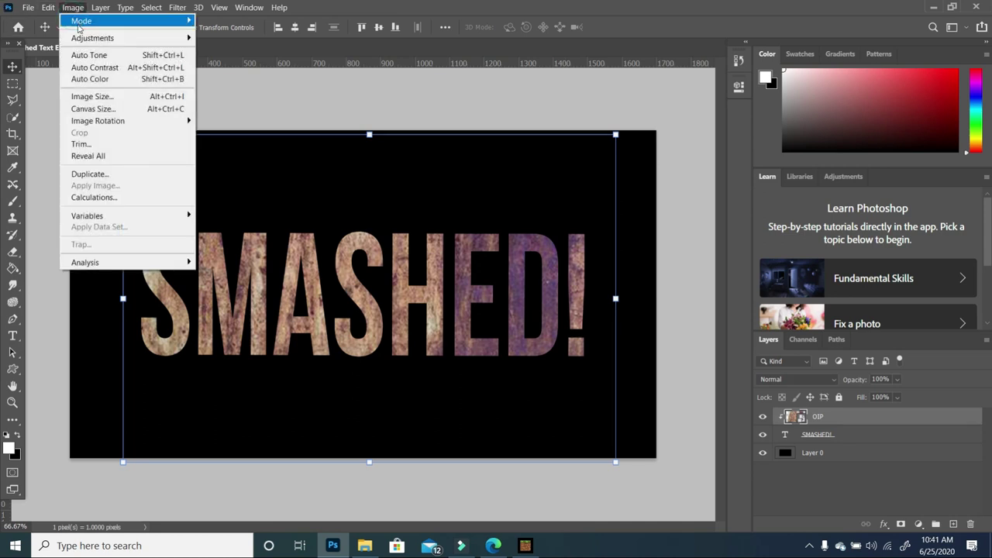
{"action": "mouse_move", "coordinate": [102, 43]}
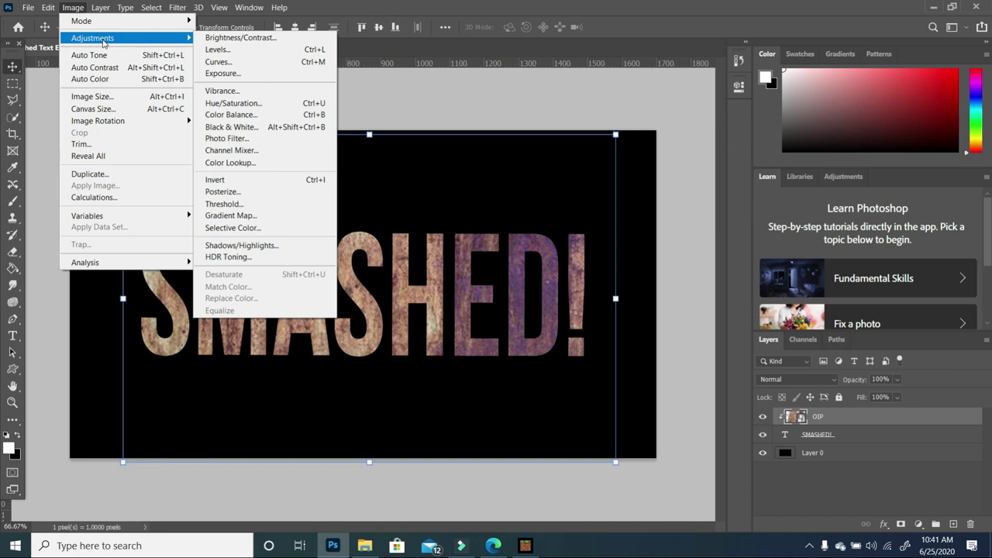
{"action": "left_click", "coordinate": [226, 105]}
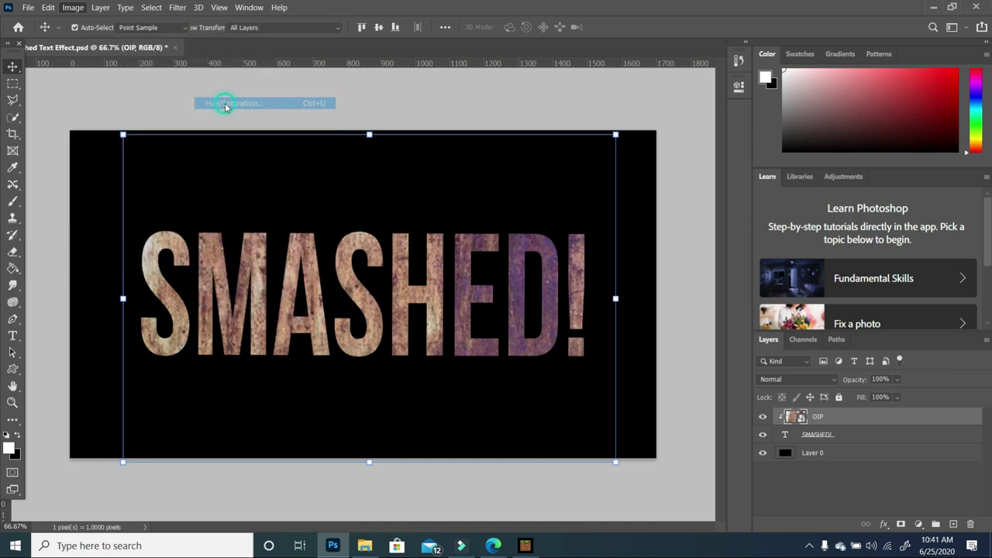
{"action": "mouse_move", "coordinate": [642, 200]}
{"action": "left_mouse_down"}
{"action": "mouse_move", "coordinate": [651, 201]}
{"action": "mouse_move", "coordinate": [643, 231]}
{"action": "mouse_move", "coordinate": [663, 238]}
{"action": "left_mouse_up"}
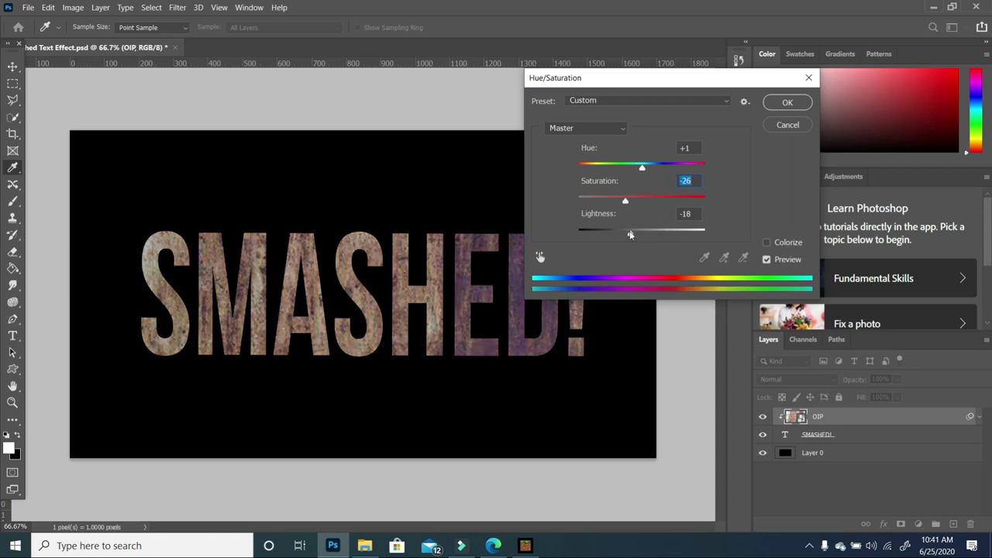
{"action": "key", "text": "Return"}
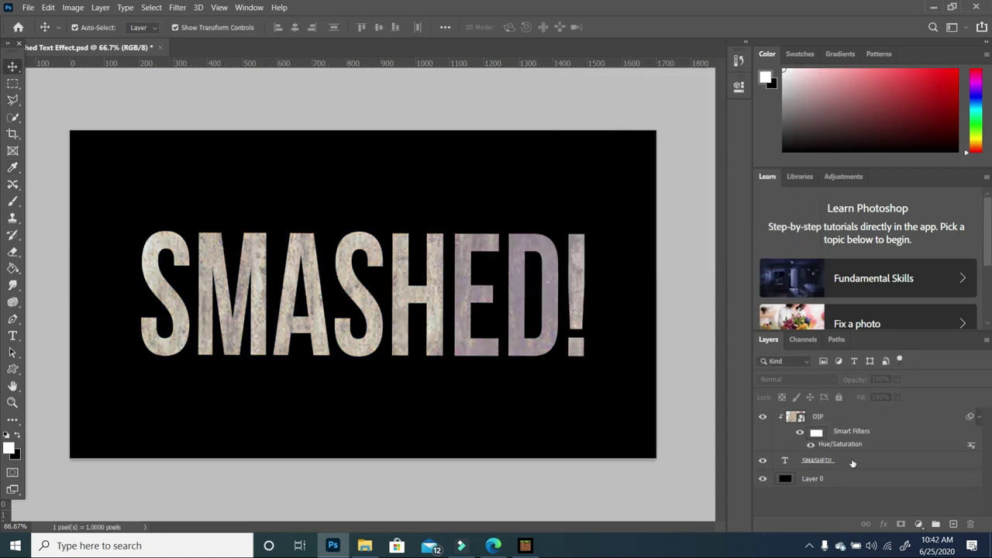
Convert the SMASHED! text layer to a Smart Object.
{"action": "left_click", "coordinate": [852, 462]}
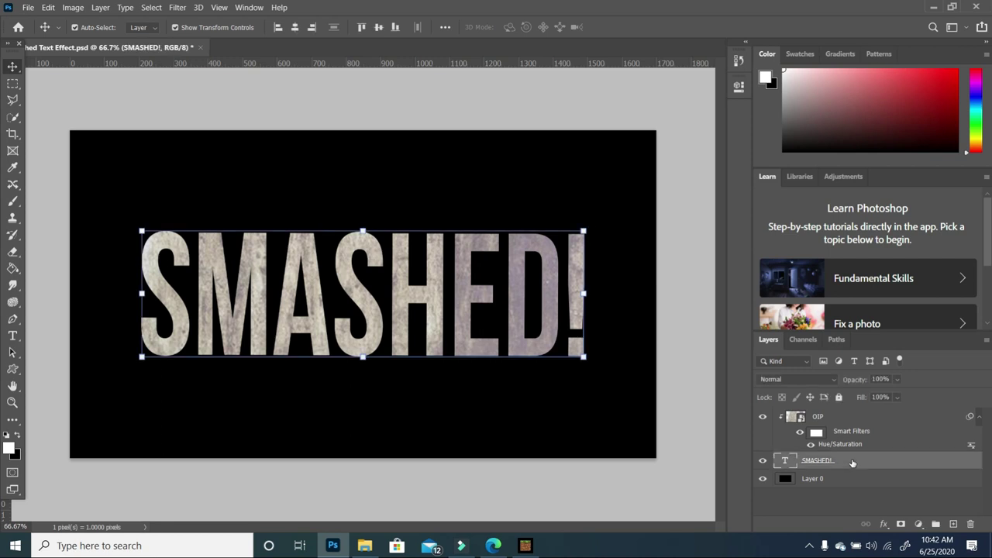
{"action": "right_click", "coordinate": [852, 462]}
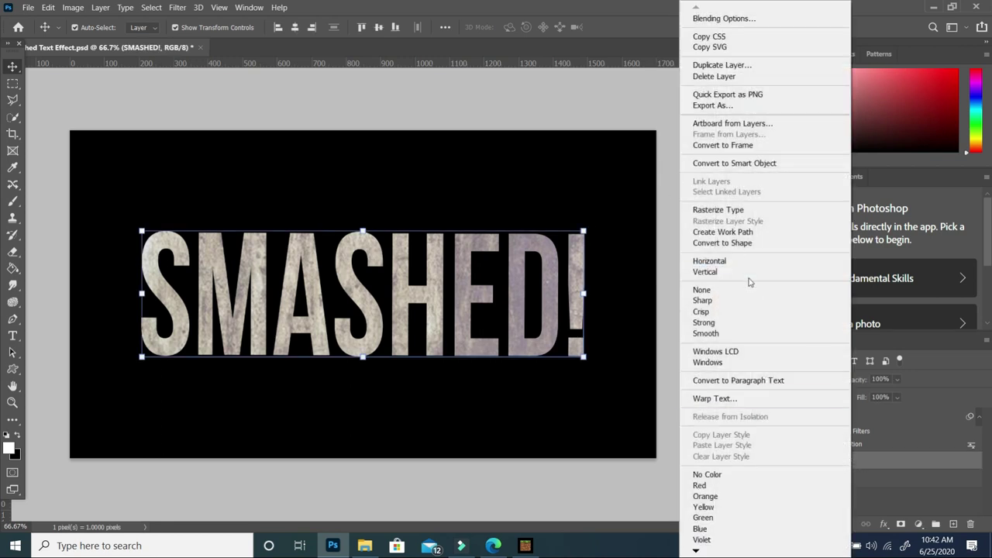
{"action": "left_click", "coordinate": [769, 163]}
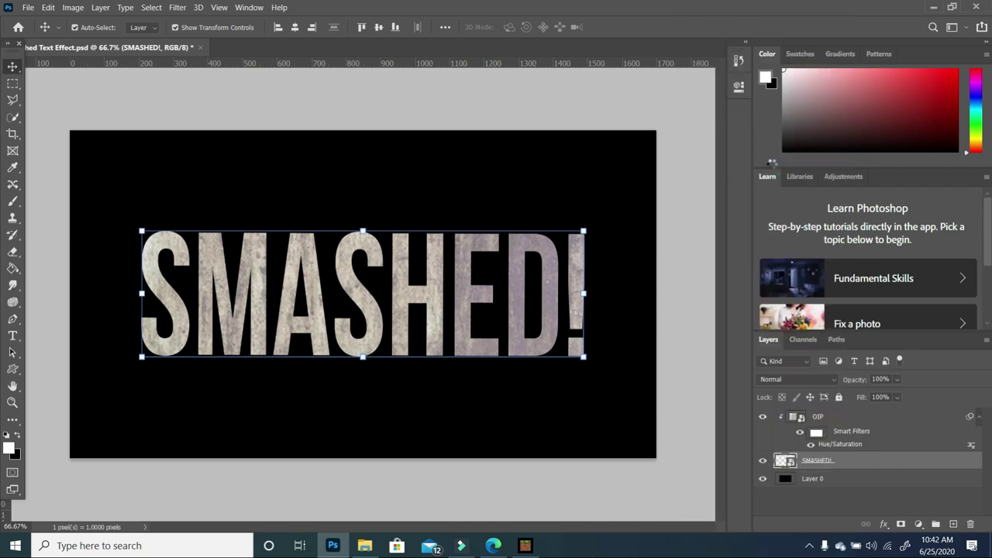
{"action": "left_click", "coordinate": [672, 375]}
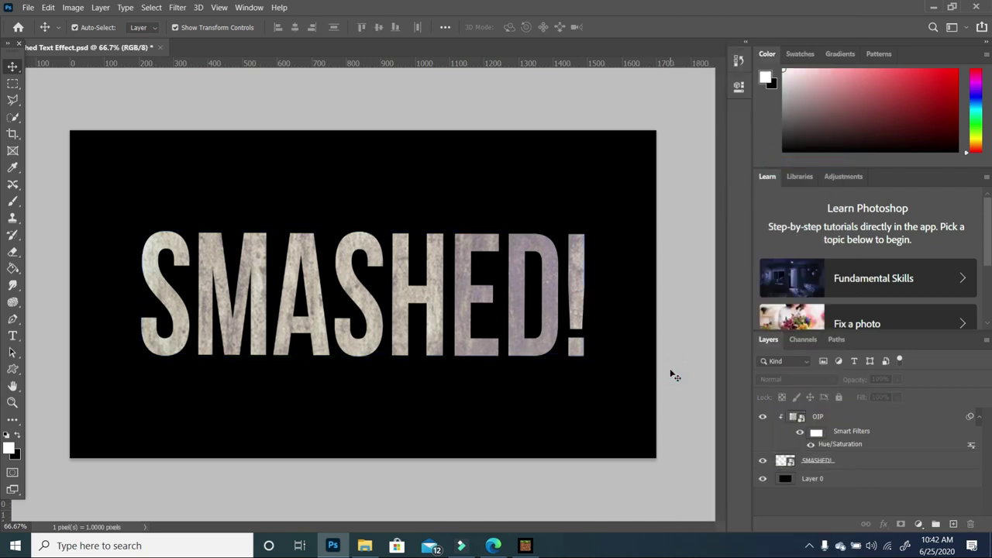
Merge the SMASHED! smart object with the OIP texture into a single OIP layer.
{"action": "left_click", "coordinate": [850, 461]}
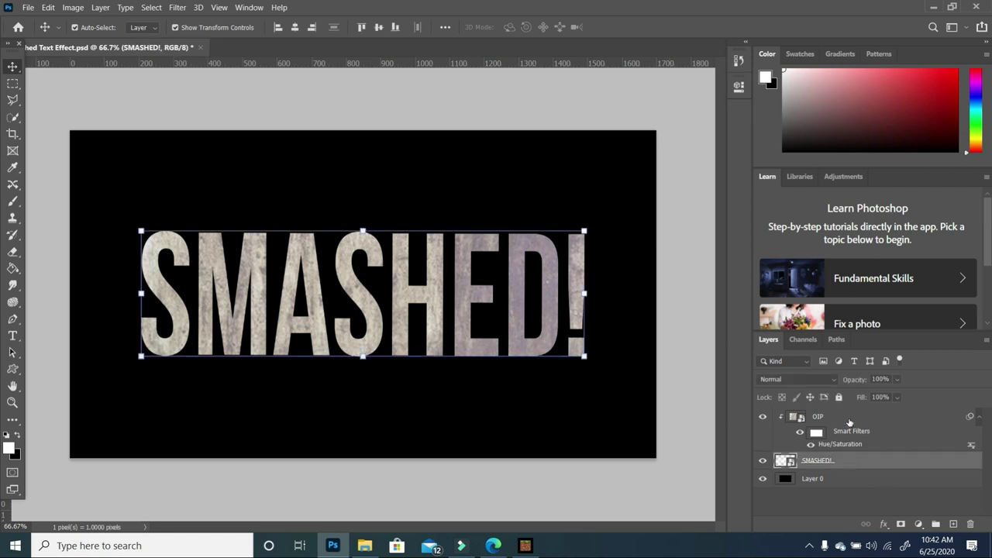
{"action": "left_click", "coordinate": [850, 422]}
{"action": "right_click", "coordinate": [850, 422]}
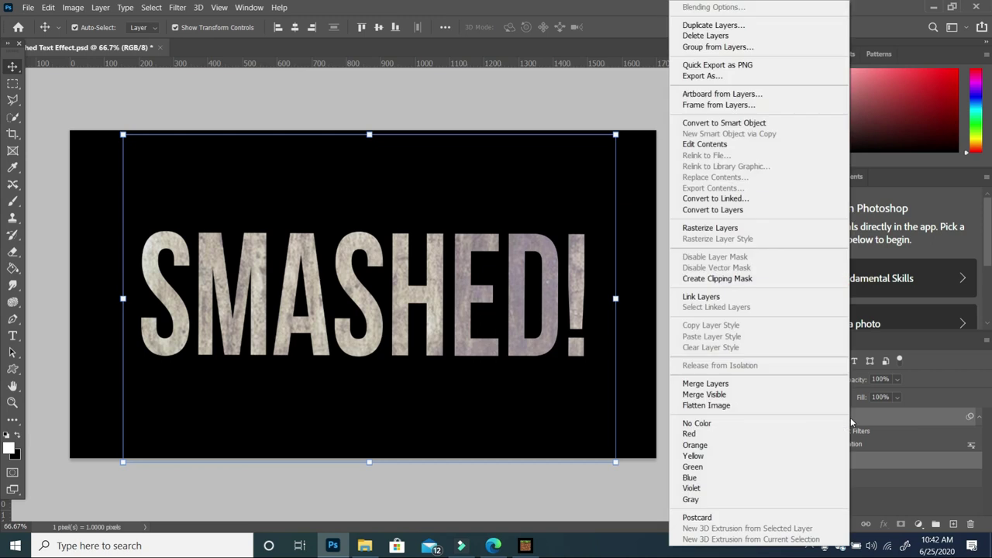
{"action": "left_click", "coordinate": [707, 384]}
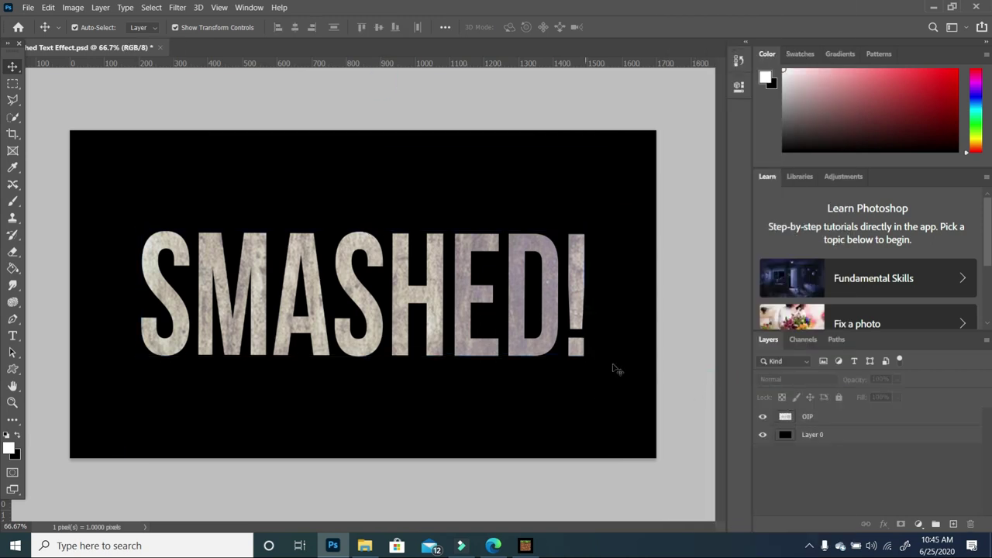
{"action": "left_click", "coordinate": [815, 417]}
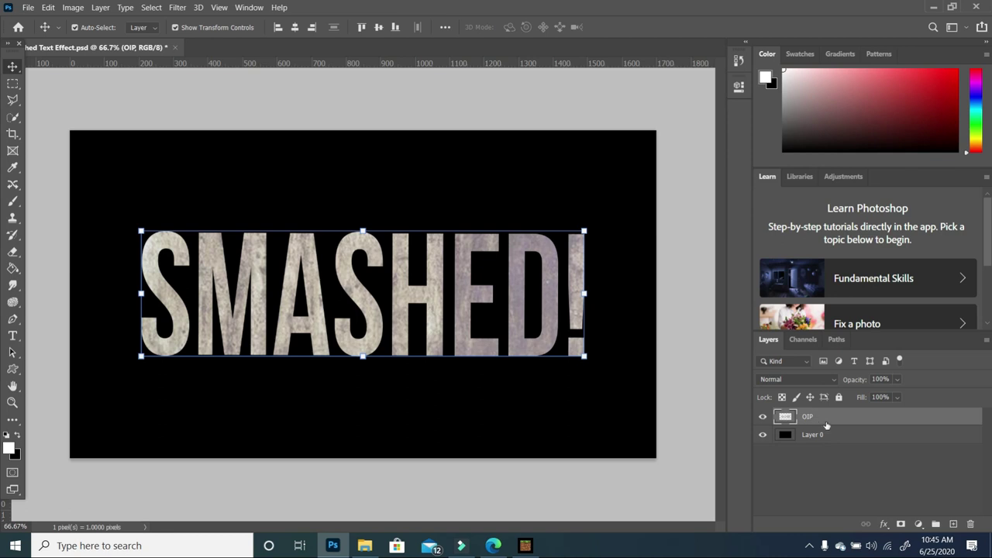
Add a Chisel Hard Inner Bevel & Emboss to the OIP layer with Depth 135% and Size 3 px.
{"action": "left_click", "coordinate": [888, 528]}
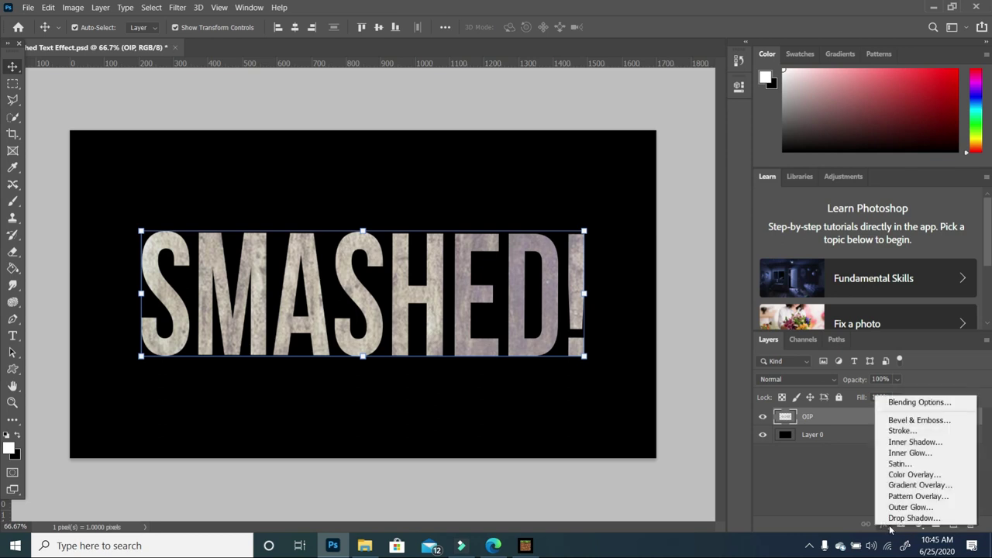
{"action": "left_click", "coordinate": [934, 420]}
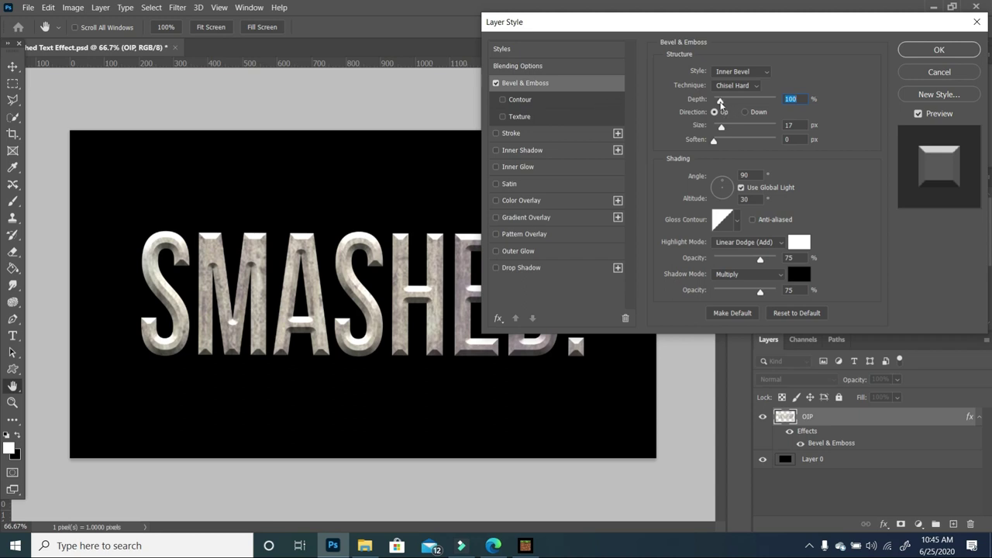
{"action": "mouse_move", "coordinate": [721, 101]}
{"action": "left_mouse_down"}
{"action": "mouse_move", "coordinate": [717, 129]}
{"action": "mouse_move", "coordinate": [724, 102]}
{"action": "left_mouse_up"}
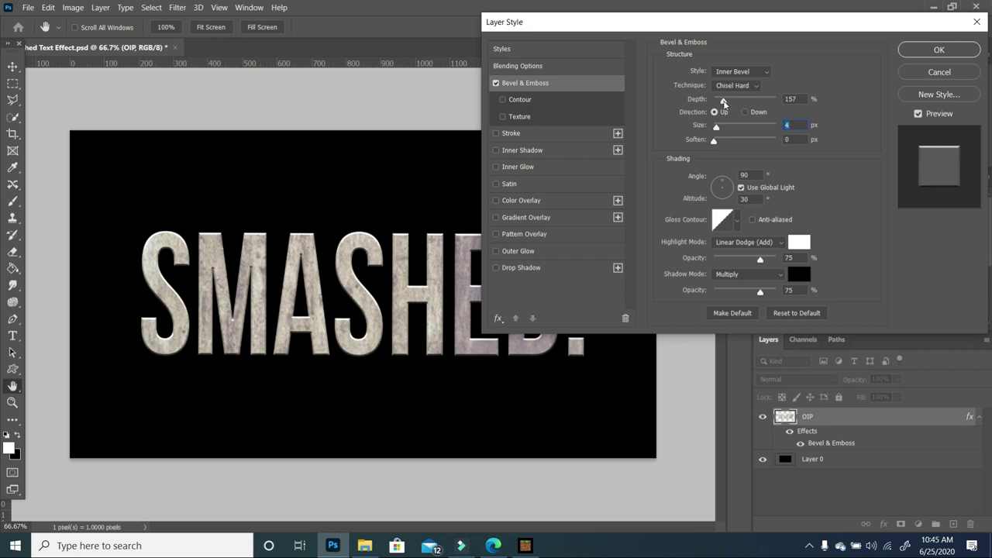
{"action": "left_click", "coordinate": [790, 98]}
{"action": "type", "text": "135"}
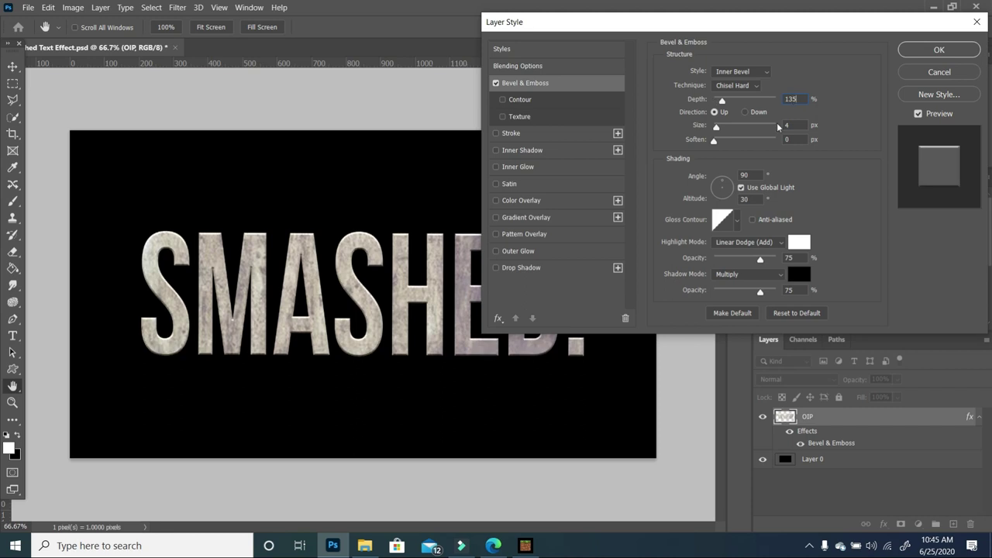
{"action": "left_click", "coordinate": [791, 124]}
{"action": "type", "text": "3"}
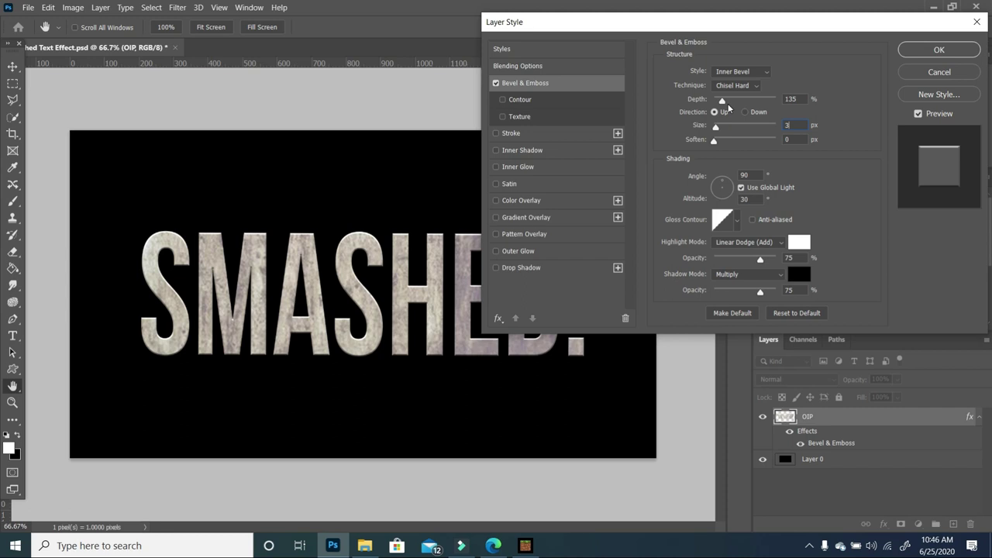
{"action": "left_click", "coordinate": [940, 50]}
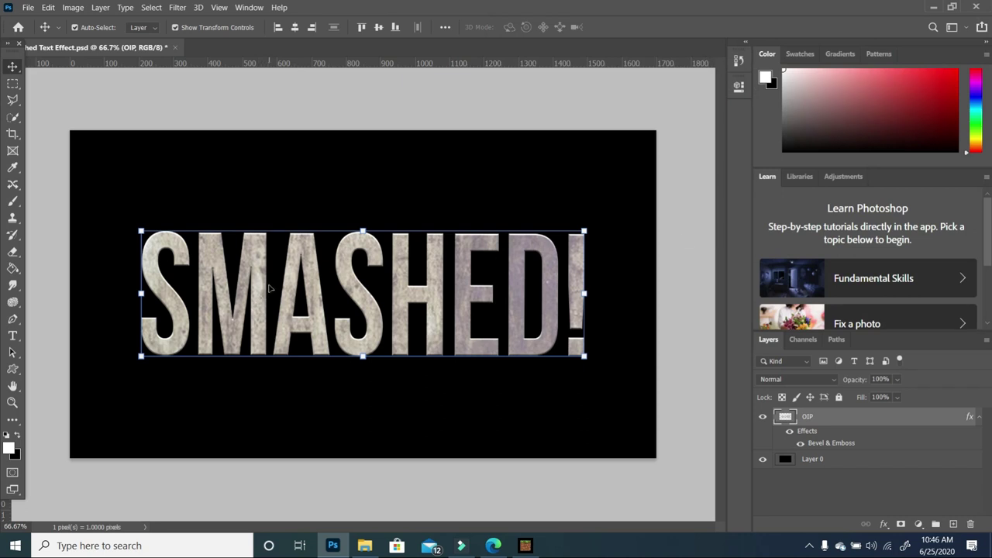
With the Pen tool, draw jagged crack anchors around the edges of the S.
{"action": "left_click", "coordinate": [13, 319]}
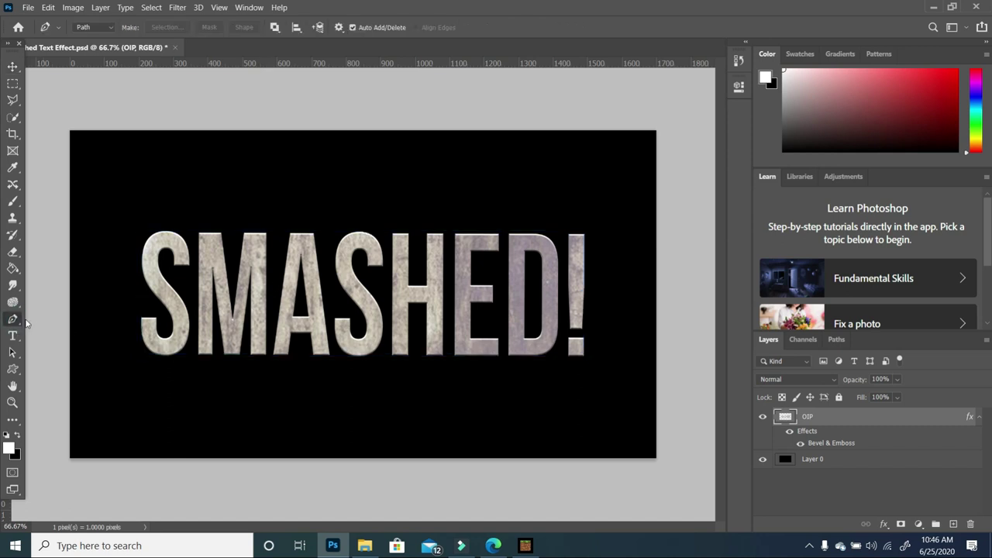
{"action": "left_click", "coordinate": [158, 227]}
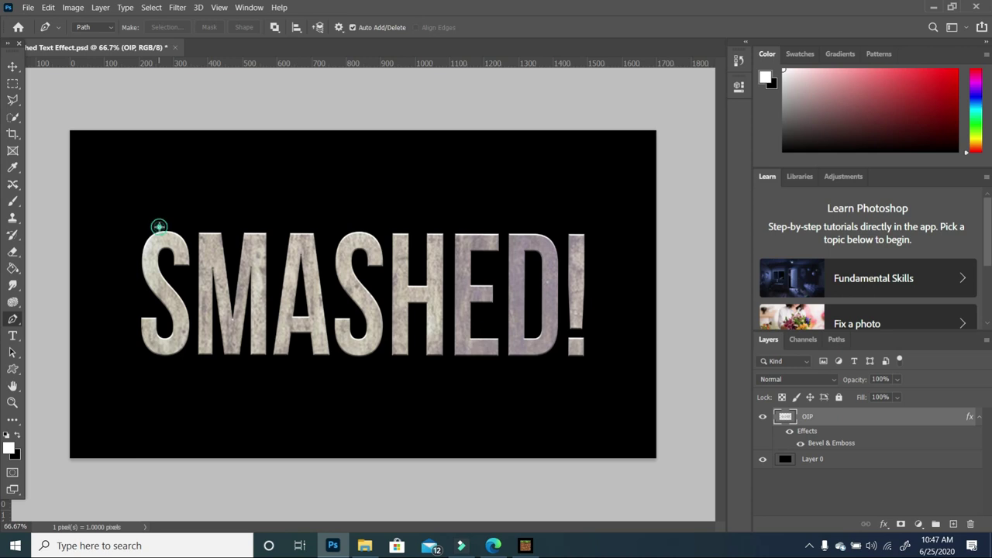
{"action": "left_click", "coordinate": [137, 265]}
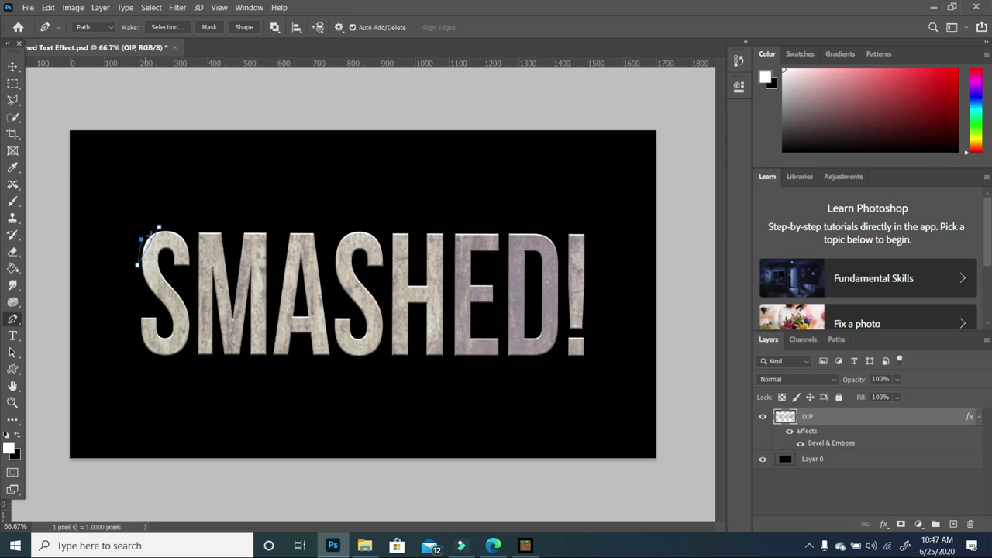
{"action": "left_click", "coordinate": [159, 228]}
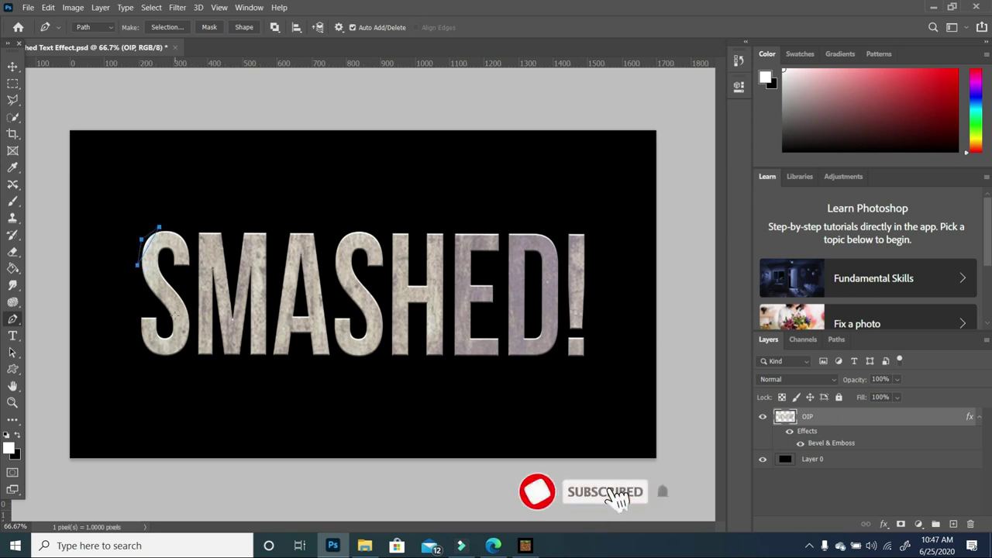
{"action": "left_click", "coordinate": [136, 329]}
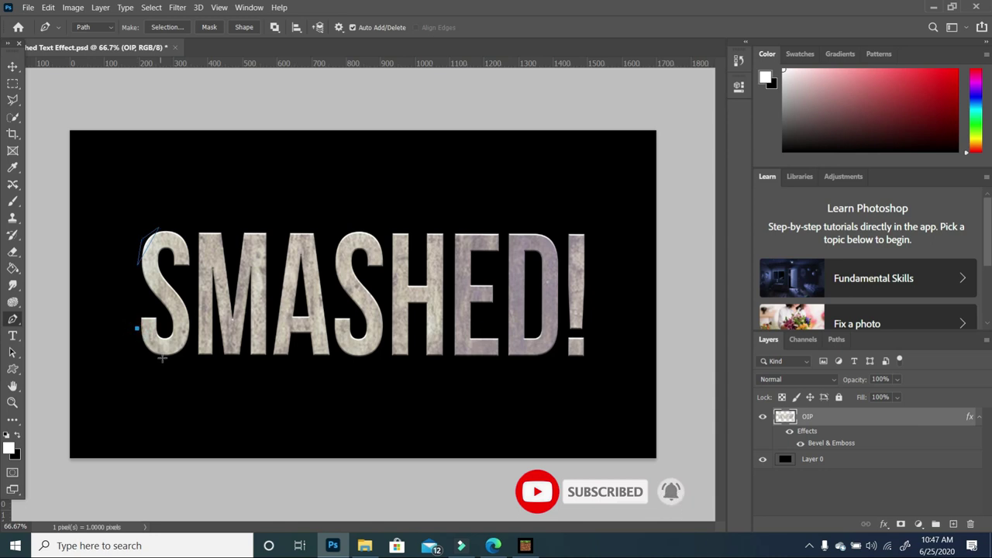
{"action": "left_click_drag", "start_coordinate": [148, 358], "coordinate": [162, 358]}
{"action": "left_click", "coordinate": [185, 304]}
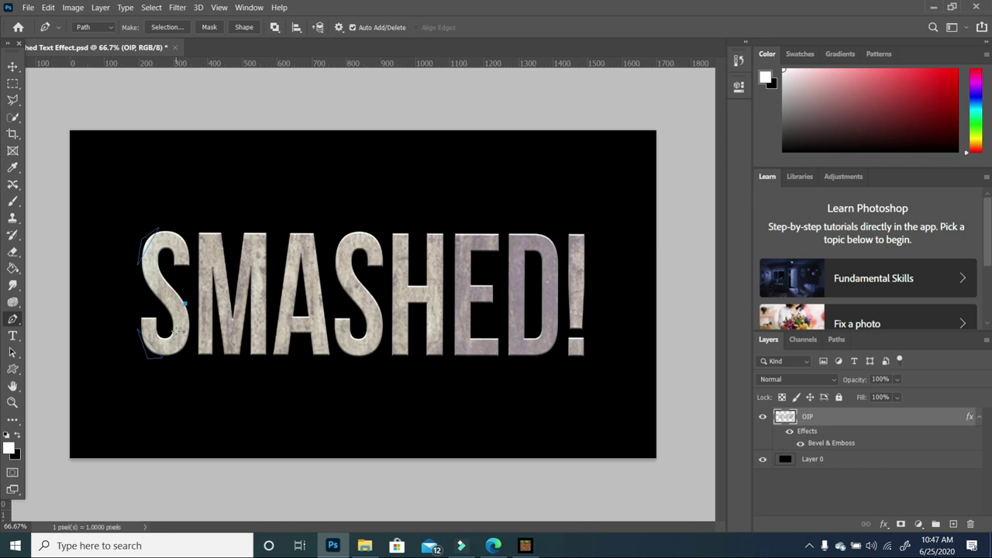
{"action": "left_click", "coordinate": [176, 331]}
{"action": "left_click", "coordinate": [189, 310]}
{"action": "left_click_drag", "start_coordinate": [163, 293], "coordinate": [165, 275]}
Extend the jagged crack path across the M, A and second S.
{"action": "left_click", "coordinate": [204, 225]}
{"action": "left_click", "coordinate": [206, 358]}
{"action": "left_click", "coordinate": [265, 231]}
{"action": "left_click", "coordinate": [285, 353]}
{"action": "left_click", "coordinate": [275, 316]}
{"action": "left_click", "coordinate": [293, 229]}
{"action": "left_click", "coordinate": [324, 285]}
{"action": "left_click", "coordinate": [347, 226]}
{"action": "left_click", "coordinate": [366, 355]}
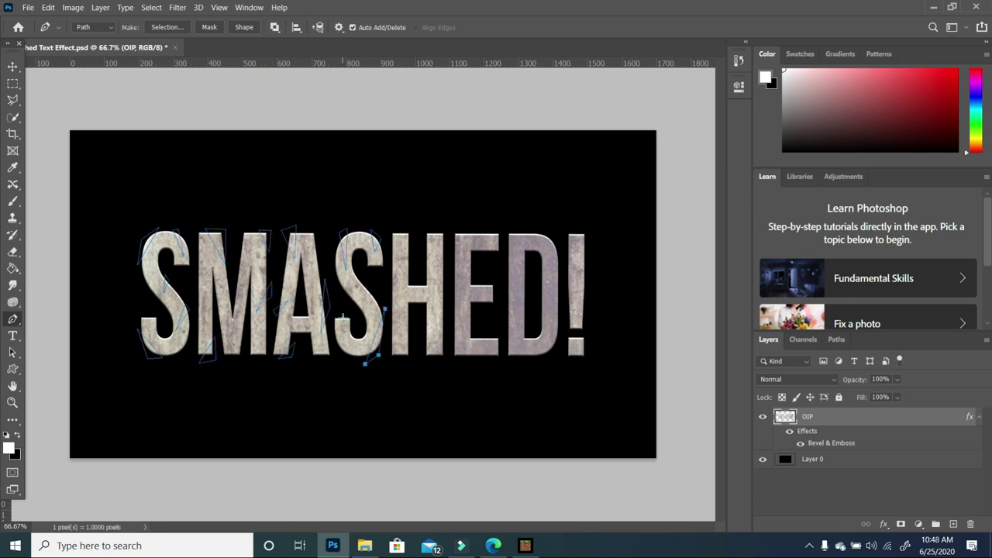
Continue the crack path across the H, E, D and around the exclamation mark.
{"action": "left_click", "coordinate": [416, 279]}
{"action": "left_click", "coordinate": [431, 341]}
{"action": "left_click", "coordinate": [436, 231]}
{"action": "left_click", "coordinate": [465, 232]}
{"action": "left_click", "coordinate": [482, 335]}
{"action": "left_click", "coordinate": [467, 358]}
{"action": "left_click", "coordinate": [515, 230]}
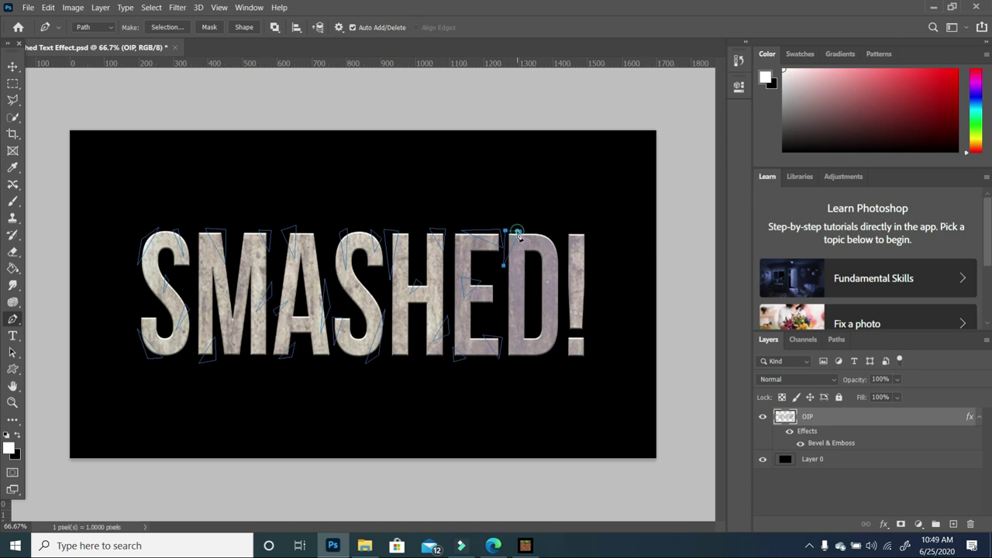
{"action": "left_click", "coordinate": [554, 237]}
{"action": "left_click", "coordinate": [542, 359]}
{"action": "left_click", "coordinate": [573, 228]}
{"action": "left_click", "coordinate": [588, 231]}
{"action": "left_click", "coordinate": [587, 283]}
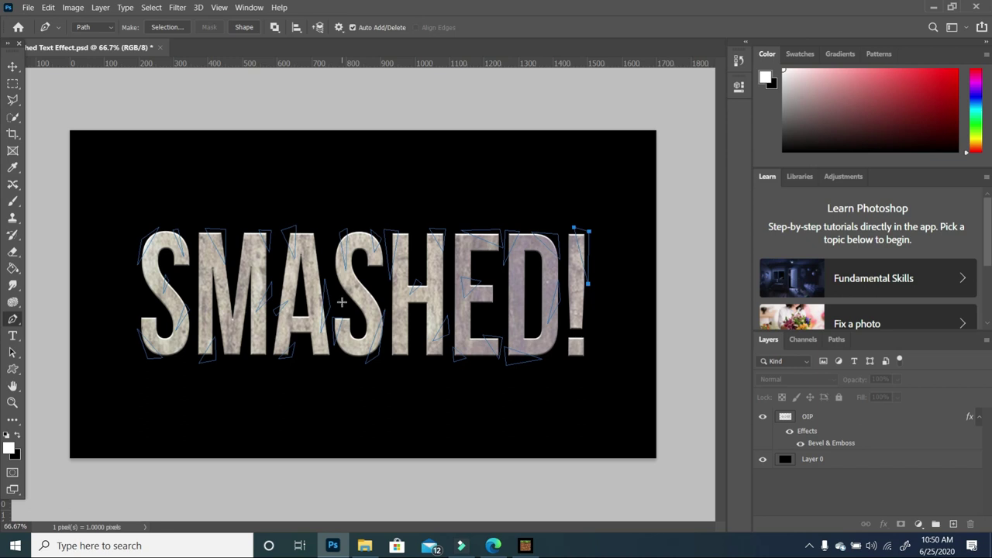
Finish the path, switch to Path Selection and deselect the anchors.
{"action": "left_click", "coordinate": [12, 66]}
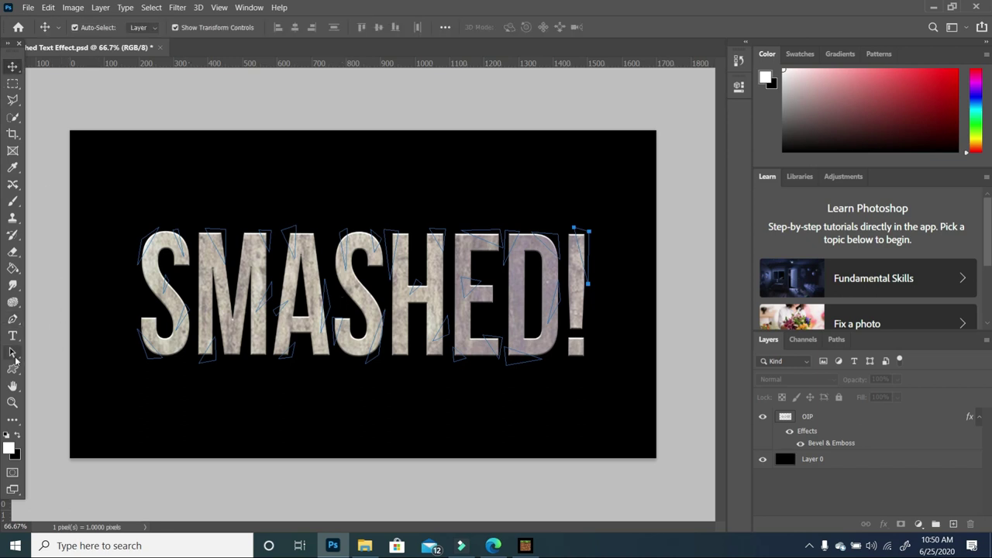
{"action": "left_click", "coordinate": [14, 356]}
{"action": "left_click", "coordinate": [372, 424]}
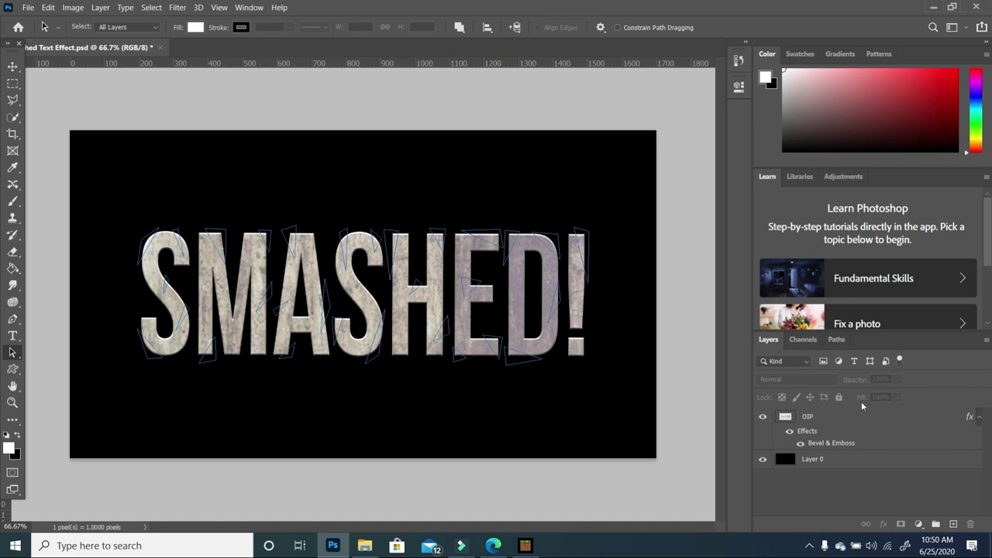
Convert the shard work path into a selection via Make Selection with 0 px feather.
{"action": "left_click", "coordinate": [835, 340]}
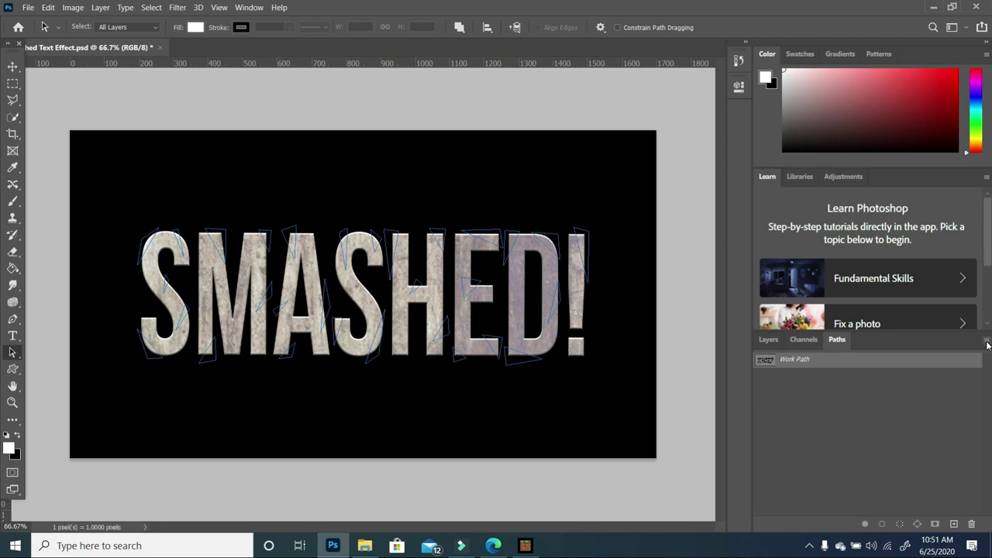
{"action": "left_click", "coordinate": [986, 341]}
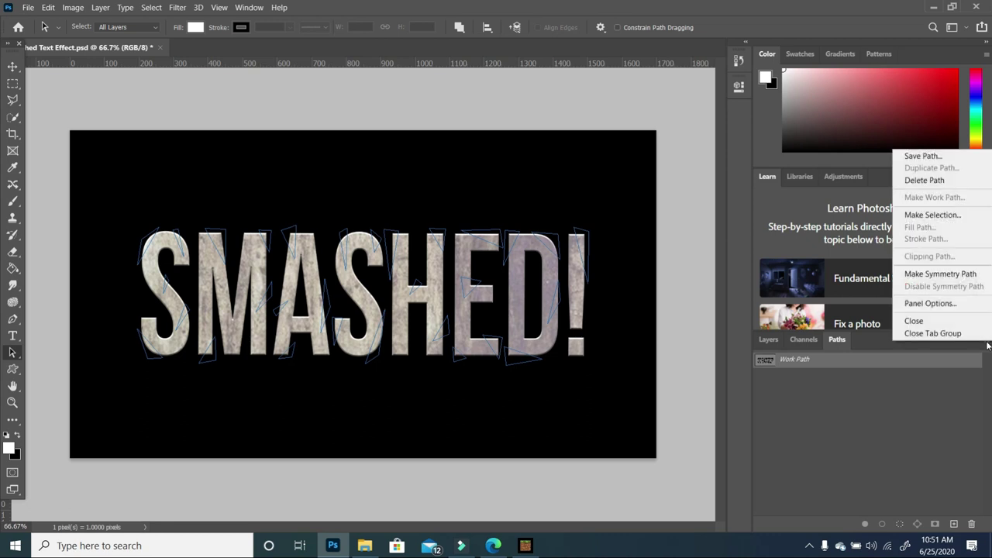
{"action": "left_click", "coordinate": [954, 220]}
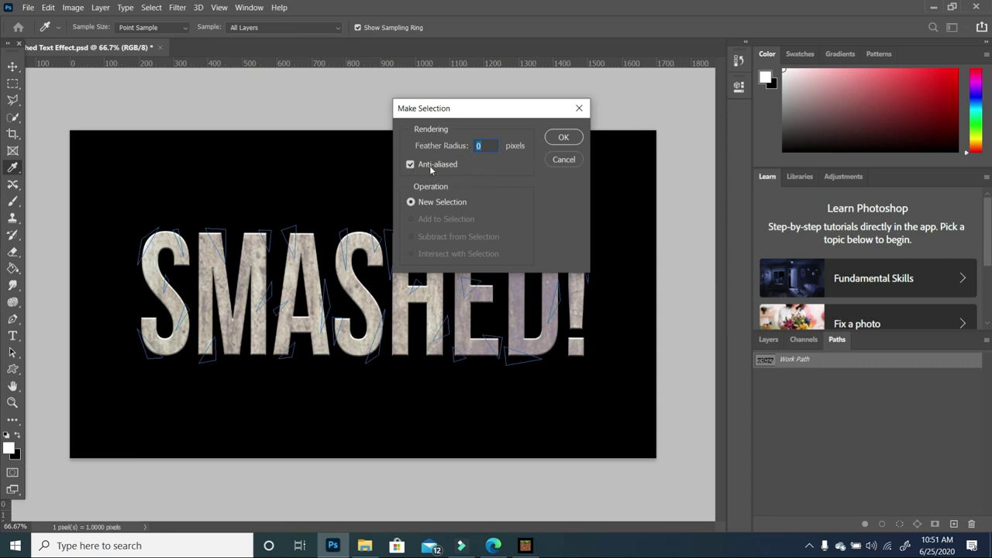
{"action": "left_click", "coordinate": [563, 139]}
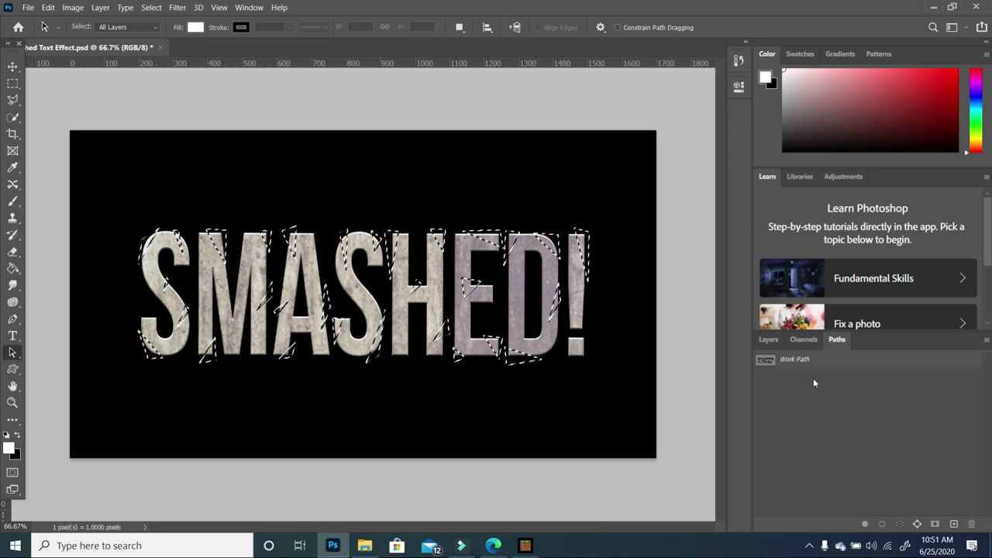
Duplicate the OIP layer, then give OIP a mask from the selection and invert it.
{"action": "left_click", "coordinate": [768, 342]}
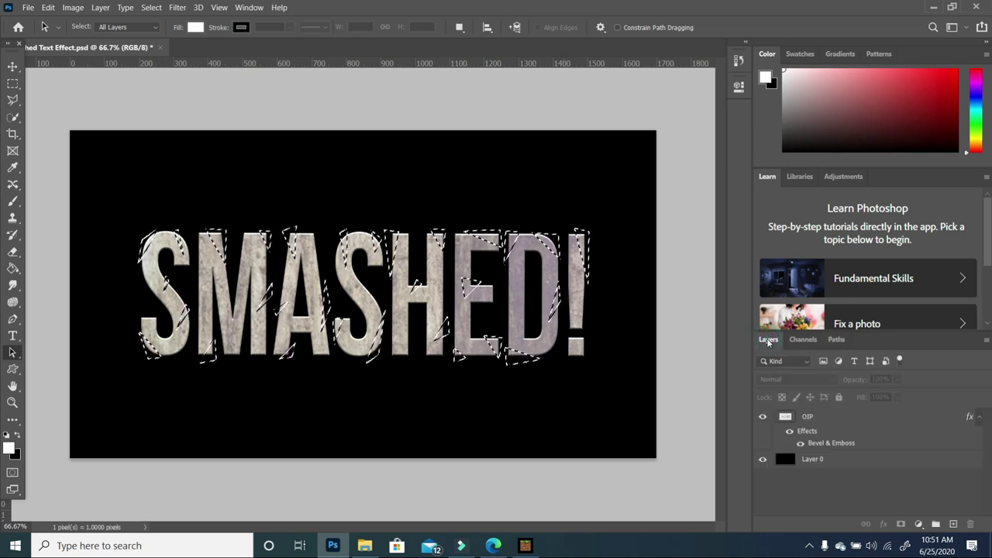
{"action": "left_click", "coordinate": [871, 419]}
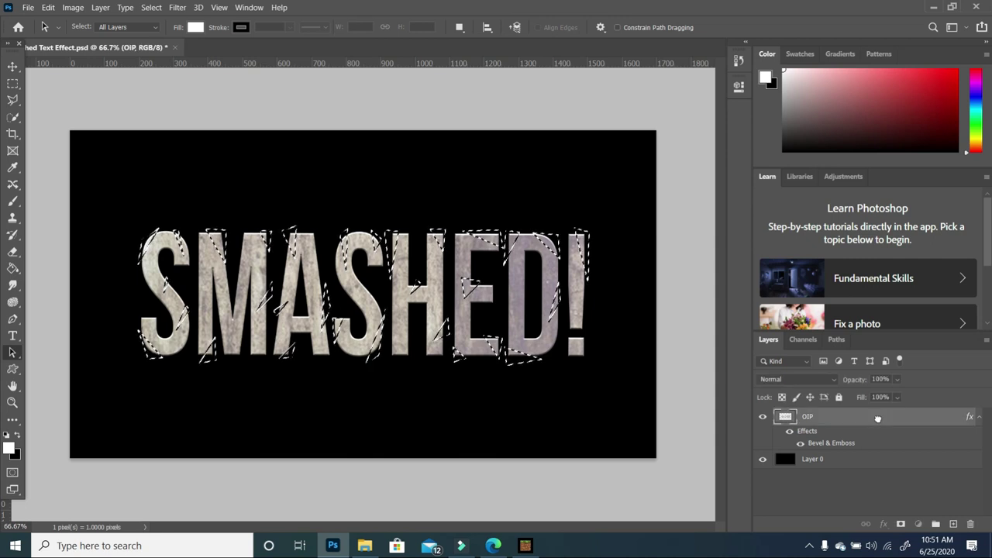
{"action": "left_click_drag", "start_coordinate": [874, 417], "coordinate": [953, 524]}
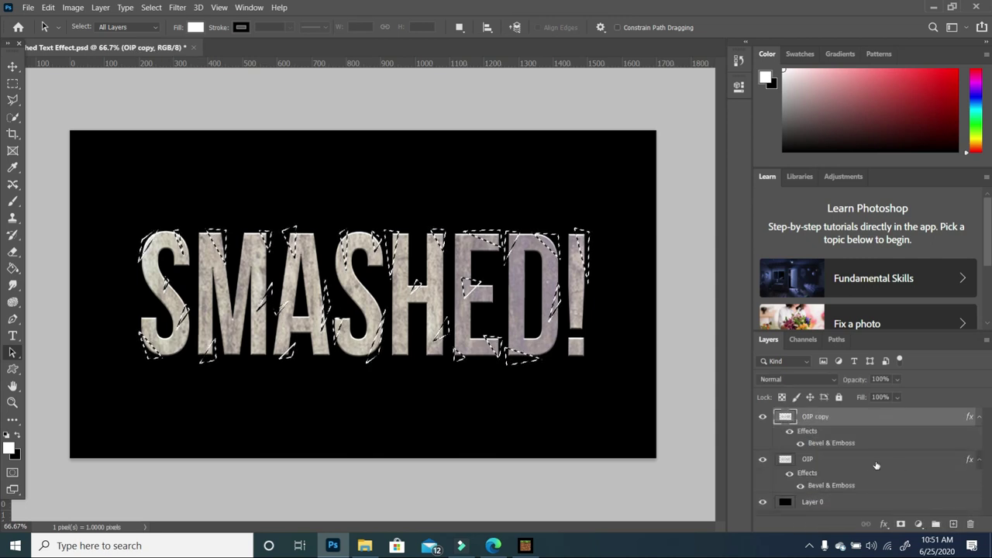
{"action": "left_click", "coordinate": [829, 463]}
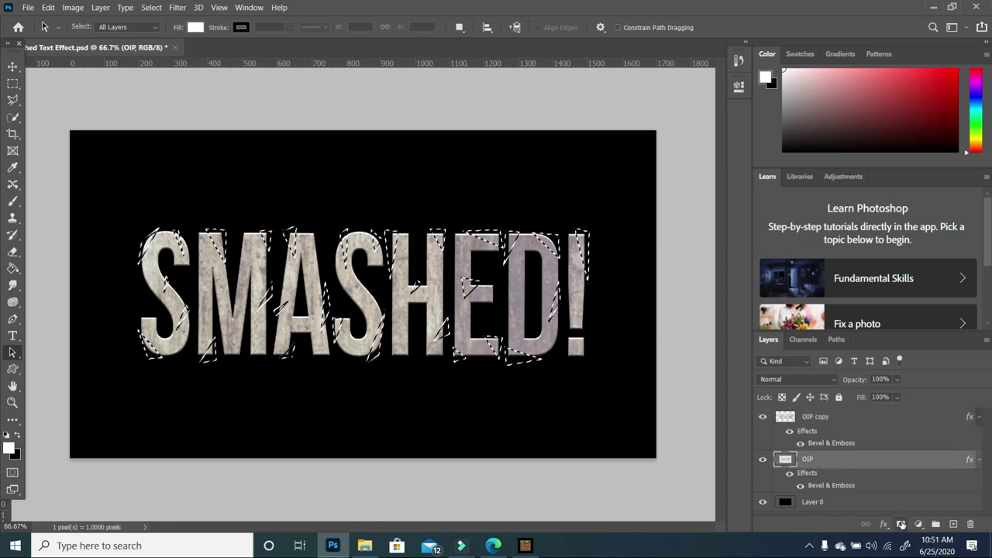
{"action": "left_click", "coordinate": [900, 525]}
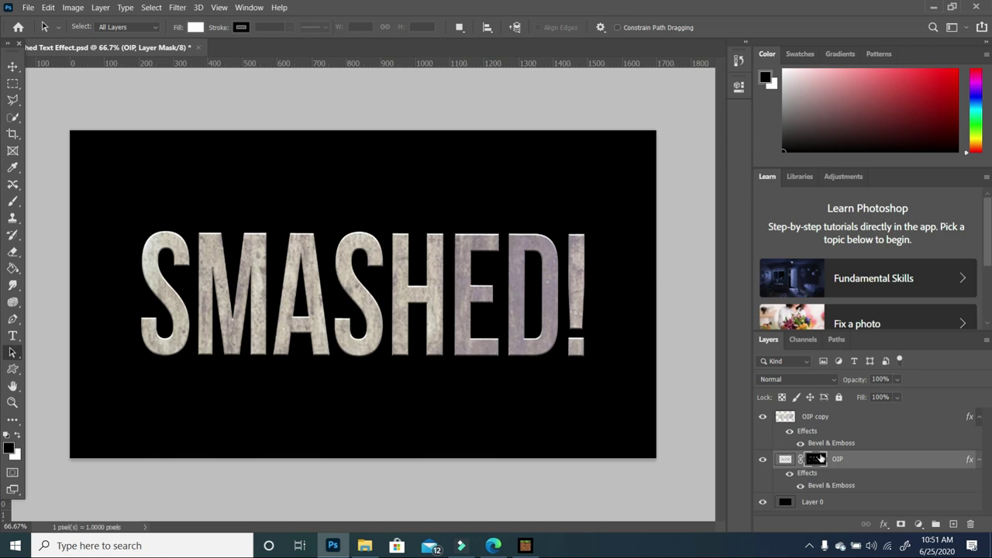
{"action": "key", "text": "ctrl+i"}
Alt-copy the OIP mask onto OIP copy and invert it for complementary fragments.
{"action": "left_click_drag", "start_coordinate": [817, 461], "coordinate": [811, 417]}
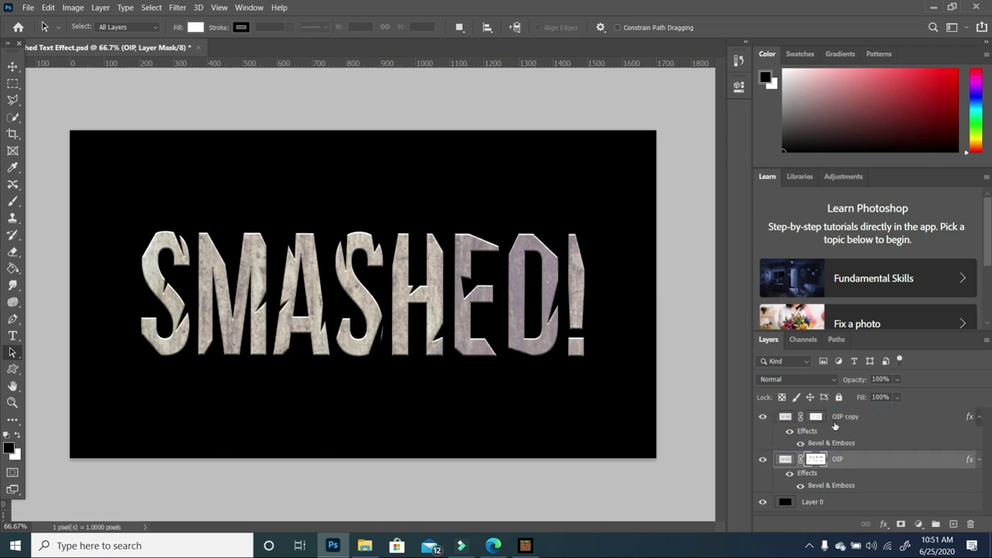
{"action": "left_click", "coordinate": [817, 417]}
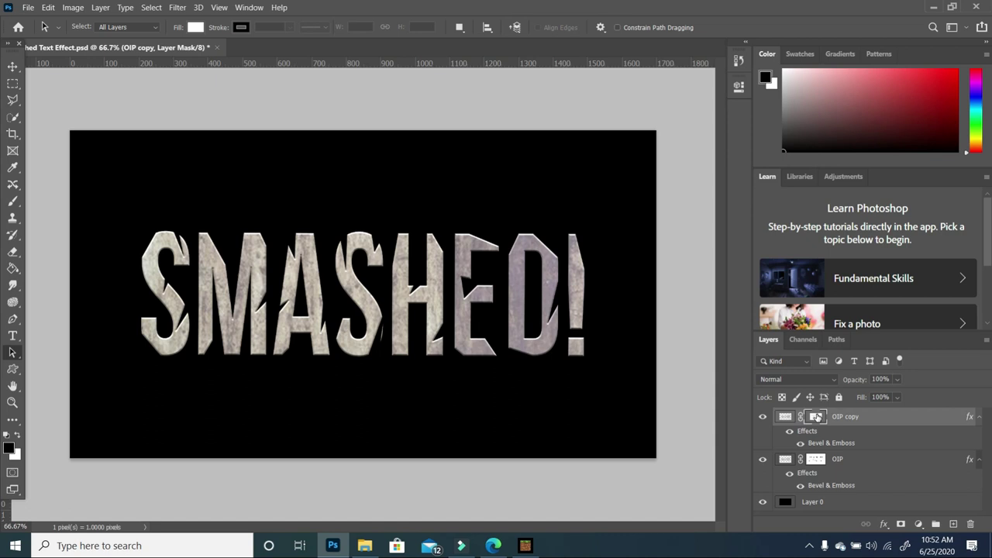
{"action": "key", "text": "ctrl+i"}
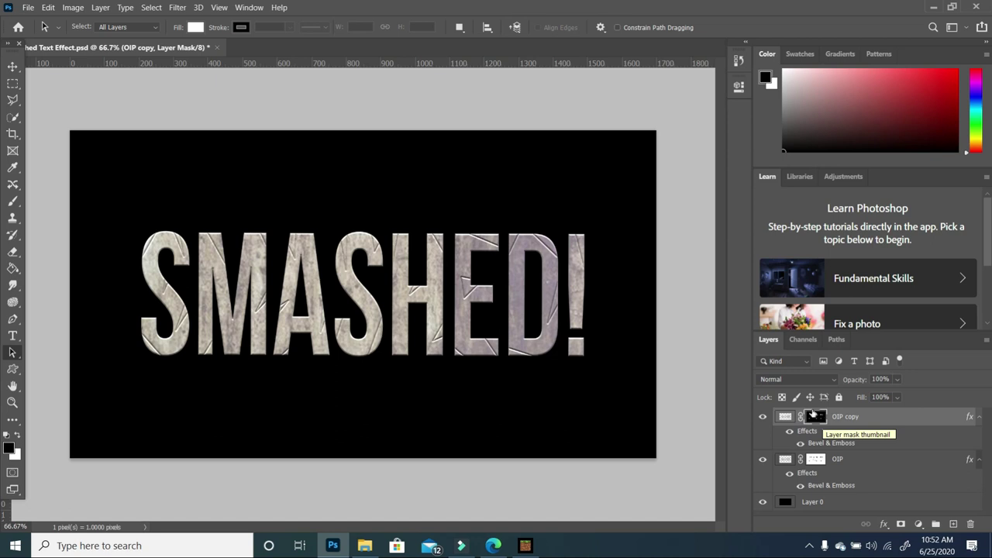
Free-transform the OIP copy fragments to about 101.7% scale and -0.9° rotation.
{"action": "left_click", "coordinate": [12, 66]}
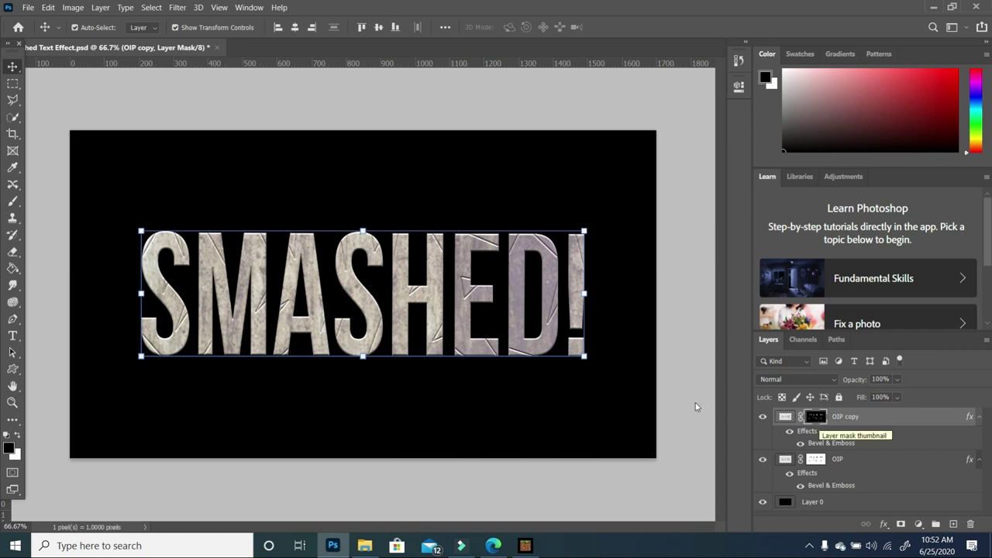
{"action": "left_click_drag", "start_coordinate": [585, 230], "coordinate": [592, 229]}
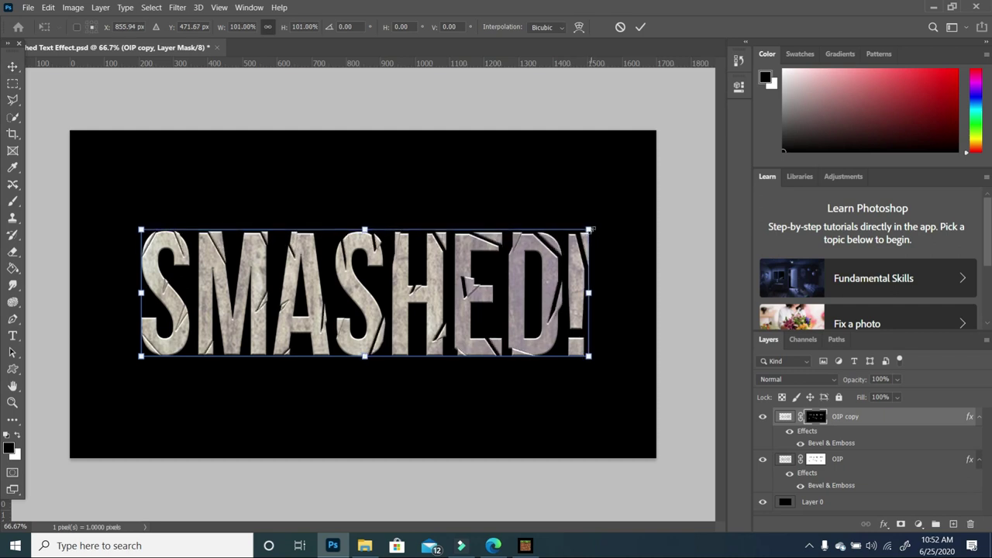
{"action": "left_click_drag", "start_coordinate": [140, 358], "coordinate": [140, 362]}
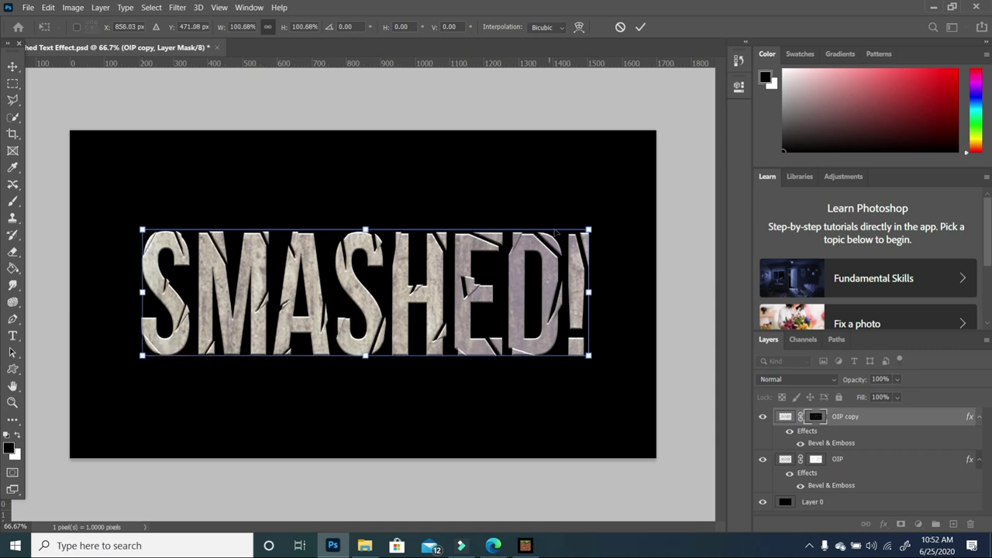
{"action": "left_click_drag", "start_coordinate": [593, 228], "coordinate": [587, 223]}
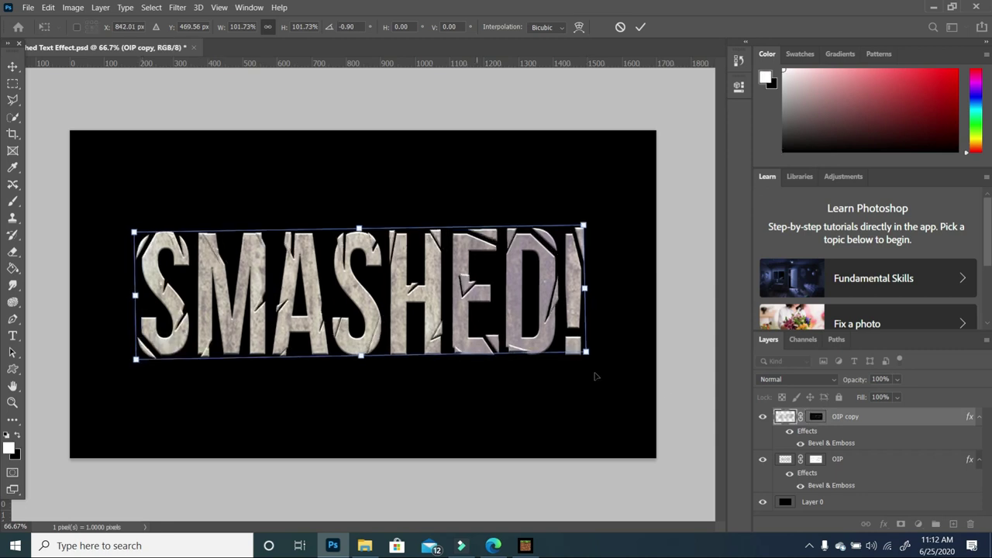
{"action": "left_click", "coordinate": [558, 431]}
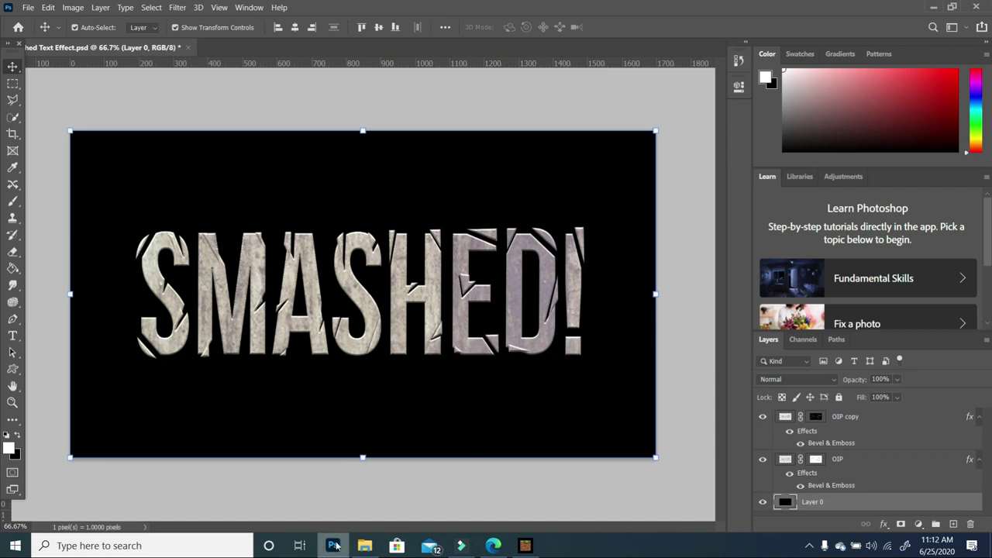
Bring up the Photoshop Tips folder in File Explorer from the taskbar.
{"action": "mouse_move", "coordinate": [336, 546]}
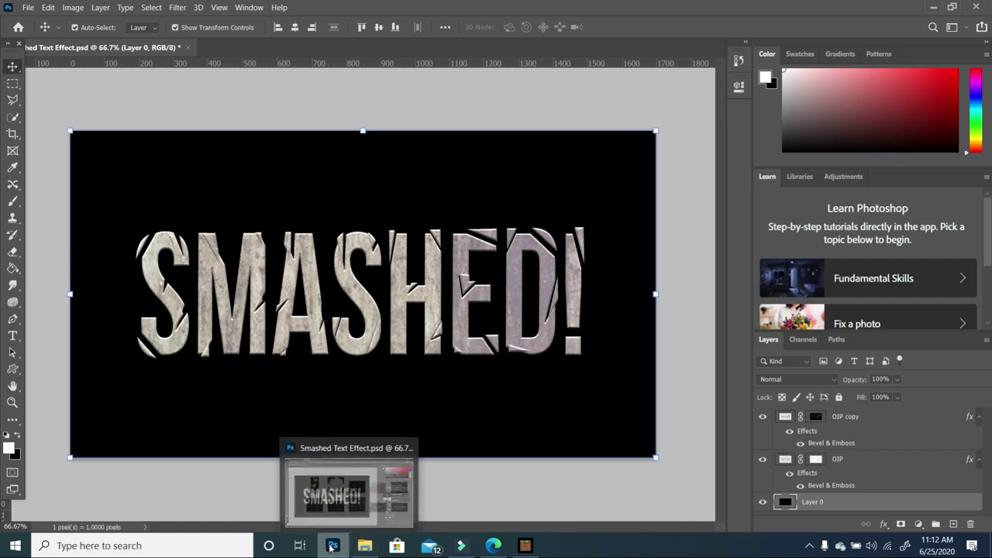
{"action": "left_click", "coordinate": [334, 546]}
{"action": "left_click", "coordinate": [334, 546]}
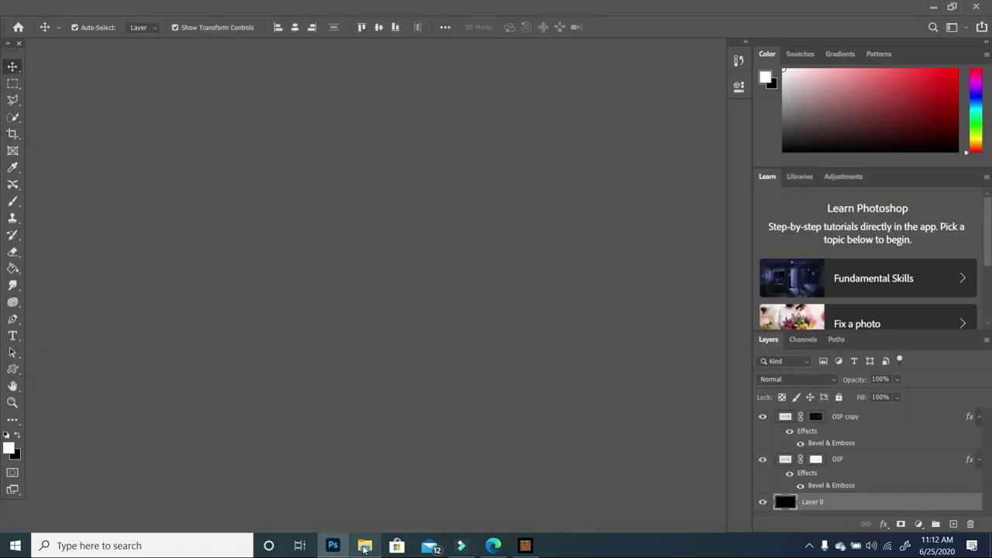
{"action": "left_click", "coordinate": [365, 546]}
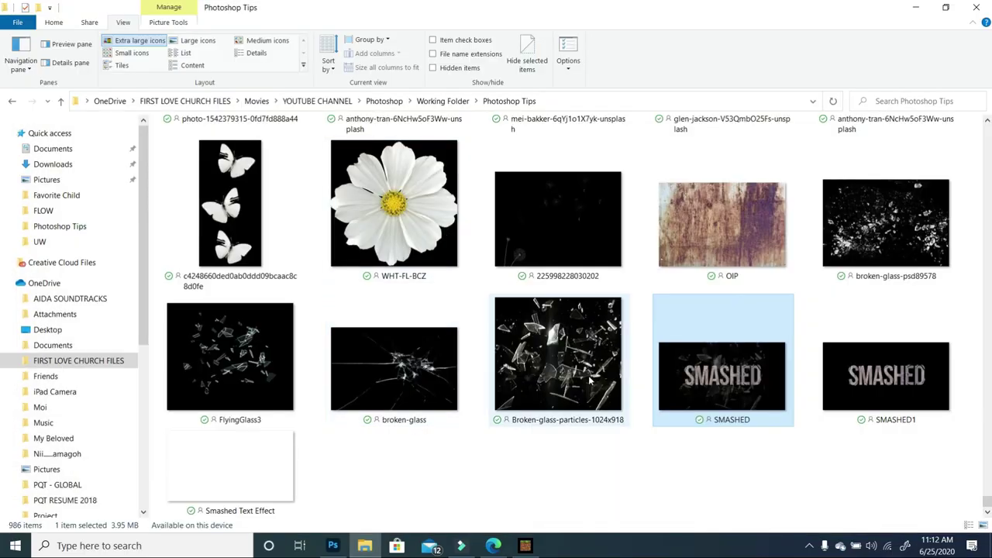
Drag Broken-glass-particles-1024x918 into the document and scale it to cover the whole canvas.
{"action": "left_click", "coordinate": [577, 374]}
{"action": "left_click_drag", "start_coordinate": [577, 374], "coordinate": [369, 262]}
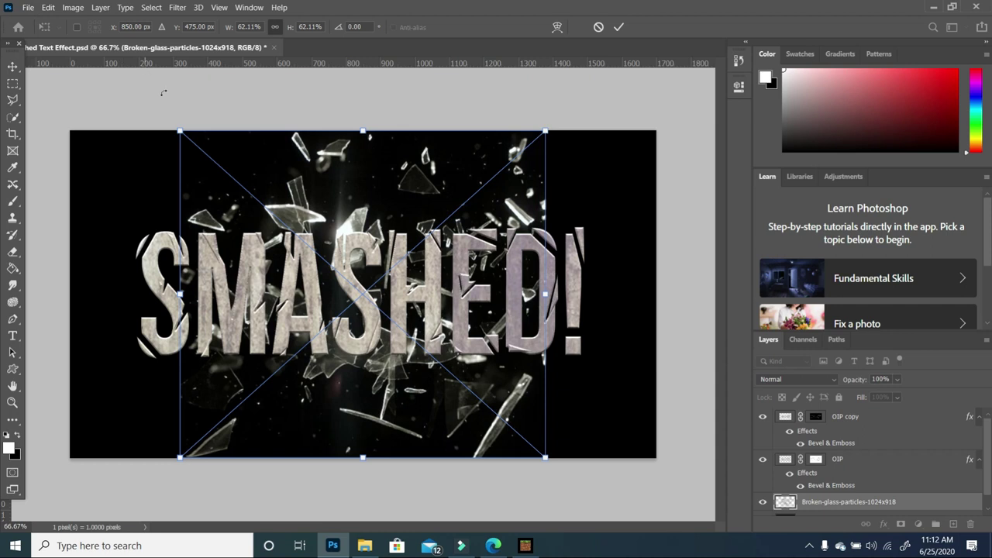
{"action": "left_click_drag", "start_coordinate": [177, 136], "coordinate": [7, 150]}
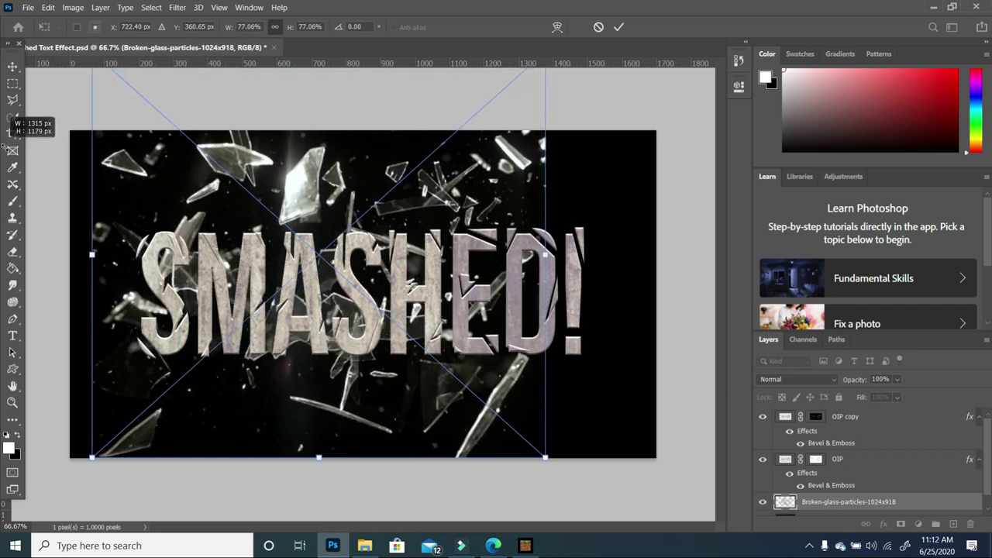
{"action": "key", "text": "Return"}
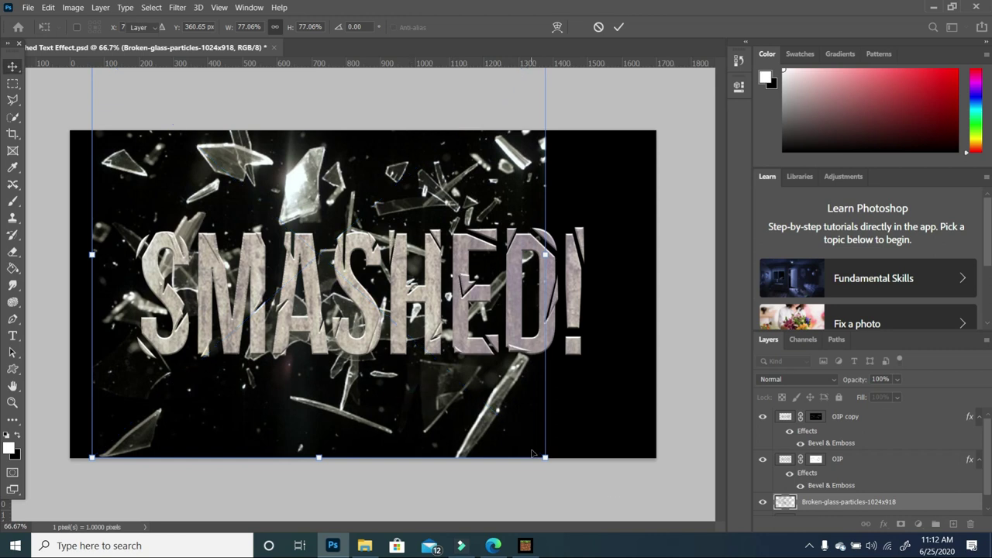
{"action": "left_click_drag", "start_coordinate": [545, 459], "coordinate": [709, 536]}
{"action": "key", "text": "ctrl+minus"}
{"action": "key", "text": "ctrl+minus"}
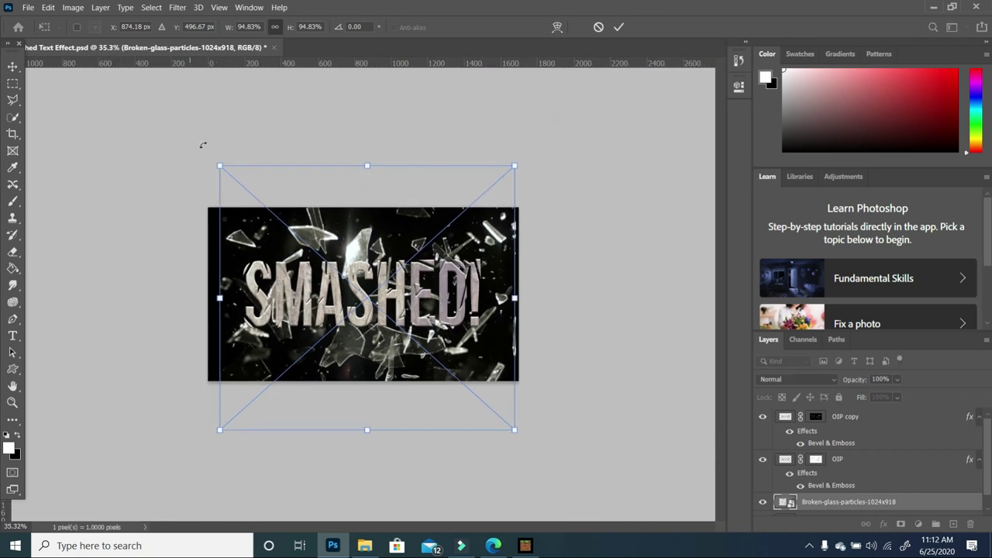
{"action": "left_click_drag", "start_coordinate": [220, 168], "coordinate": [206, 154]}
{"action": "key", "text": "Return"}
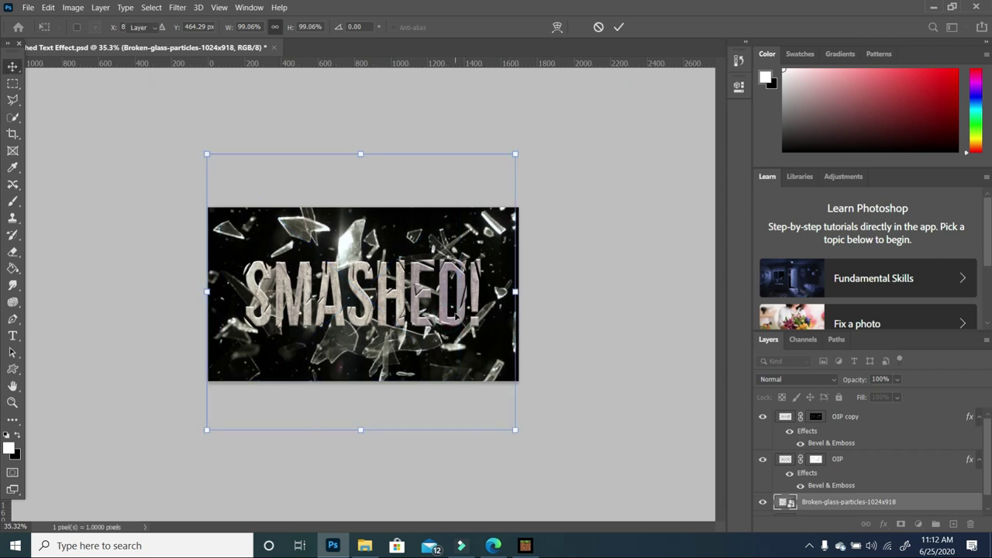
{"action": "key", "text": "ctrl+0"}
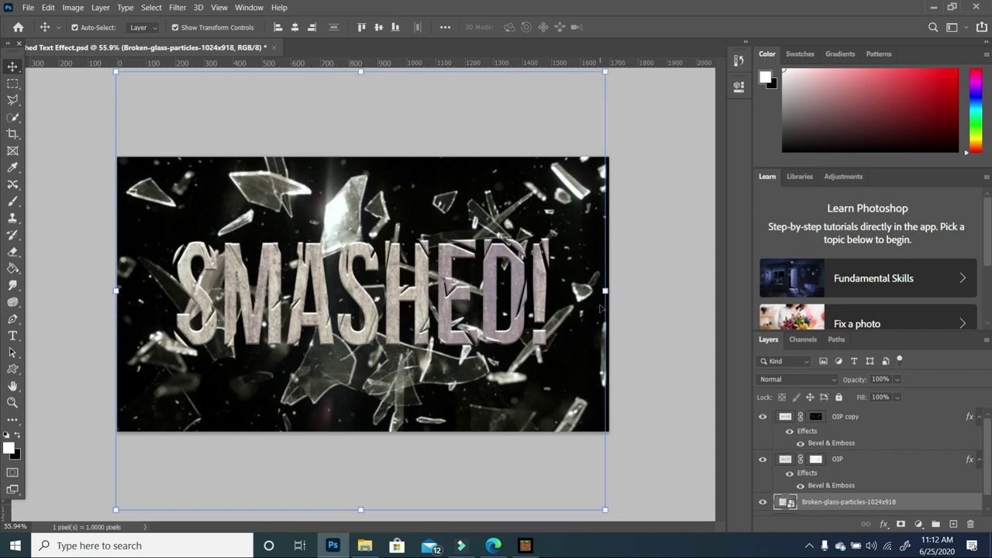
Move the Broken-glass-particles layer above both OIP text layers.
{"action": "left_click", "coordinate": [527, 275]}
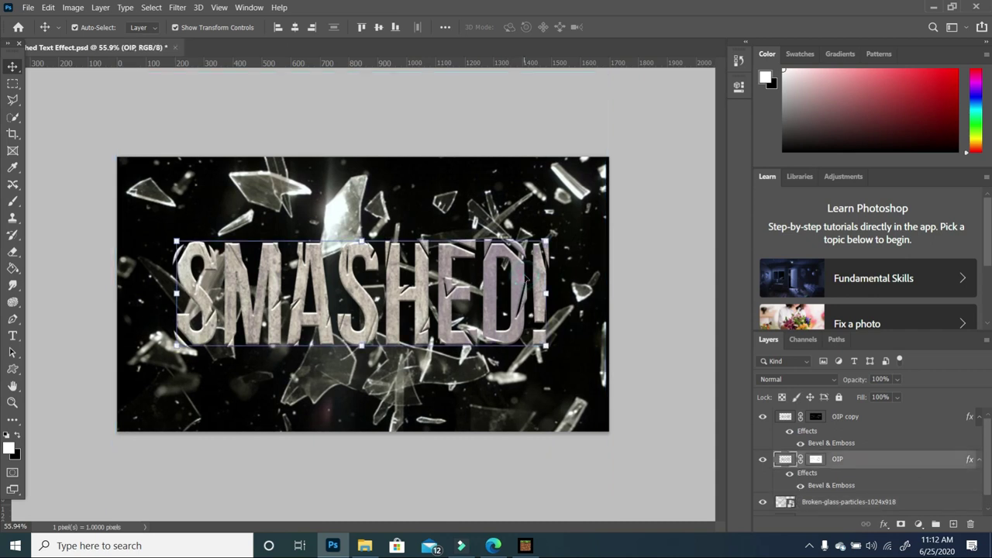
{"action": "left_click", "coordinate": [570, 277]}
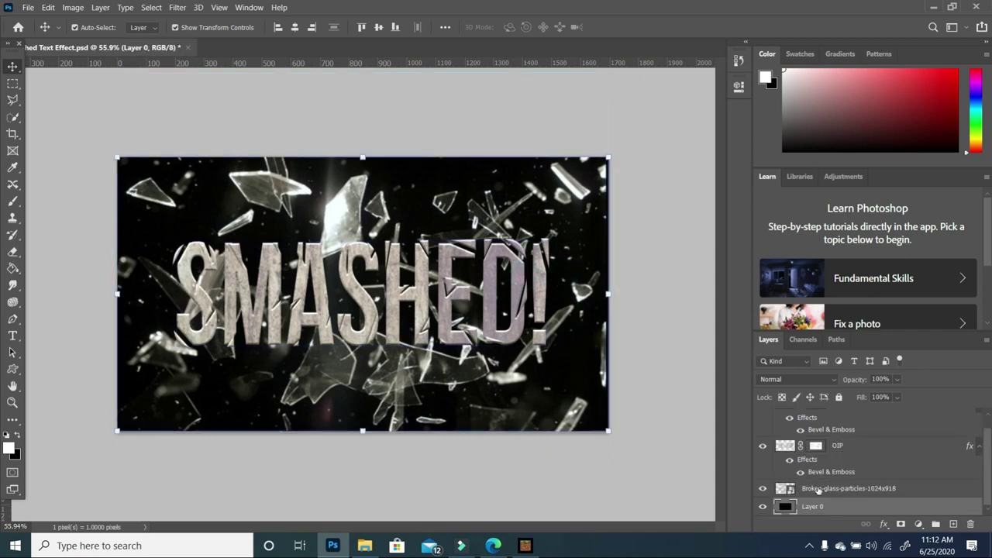
{"action": "left_click", "coordinate": [447, 367]}
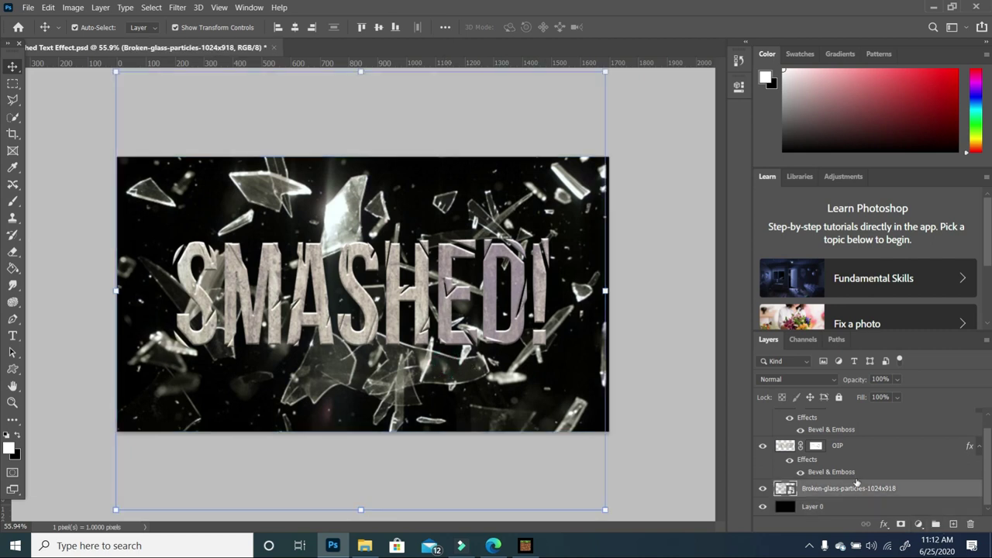
{"action": "left_click_drag", "start_coordinate": [857, 488], "coordinate": [882, 406]}
Set the broken-glass layer's opacity to 51% and deselect to view the composite.
{"action": "left_click", "coordinate": [896, 380]}
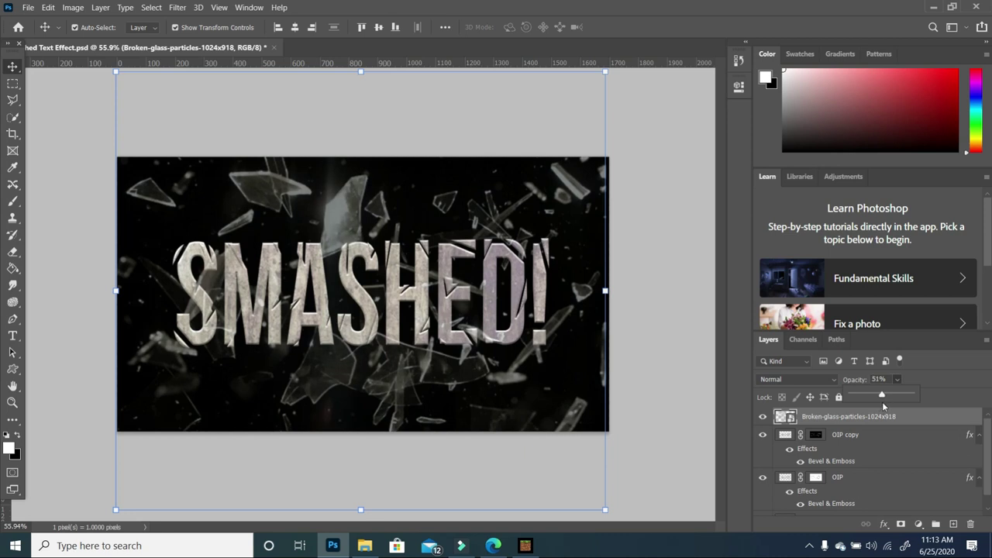
{"action": "left_click", "coordinate": [496, 348]}
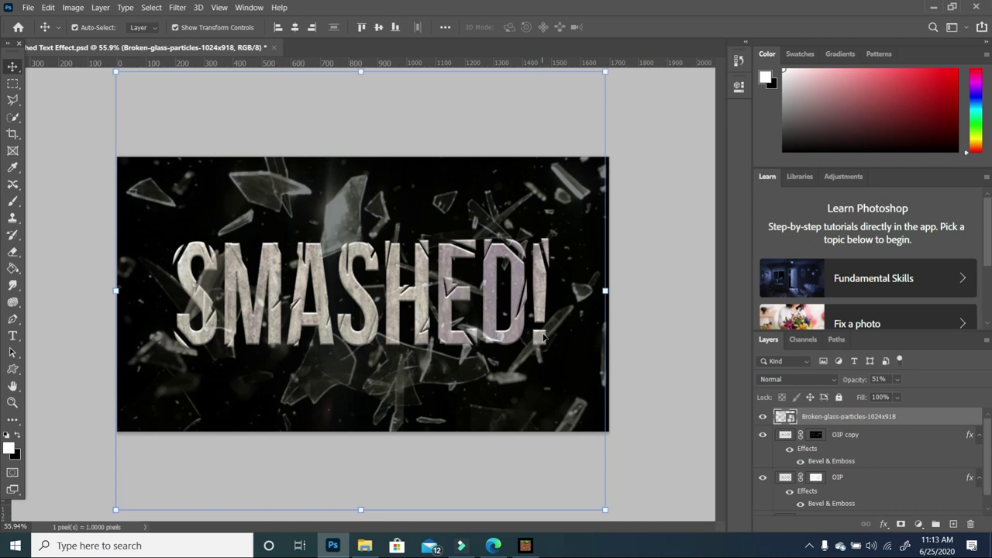
{"action": "left_click", "coordinate": [664, 318]}
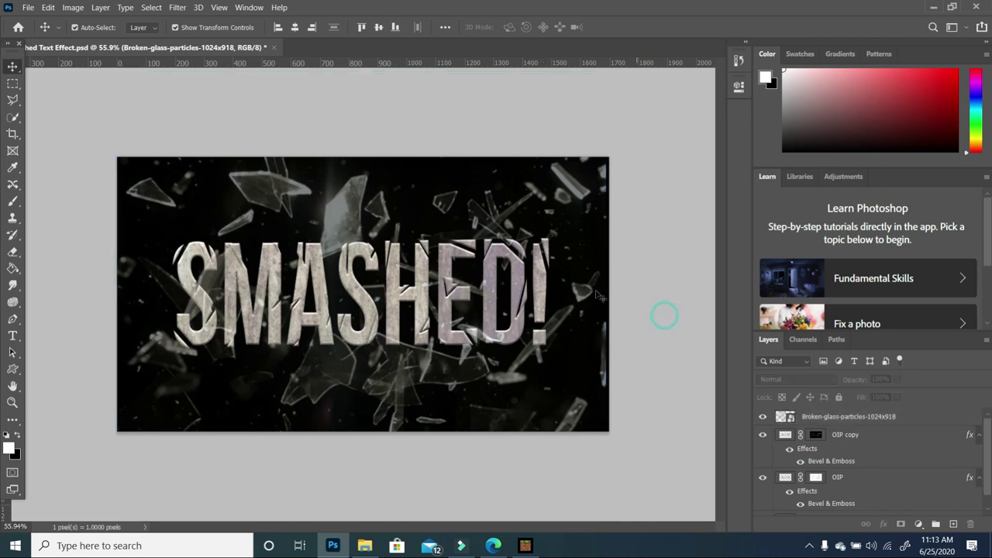